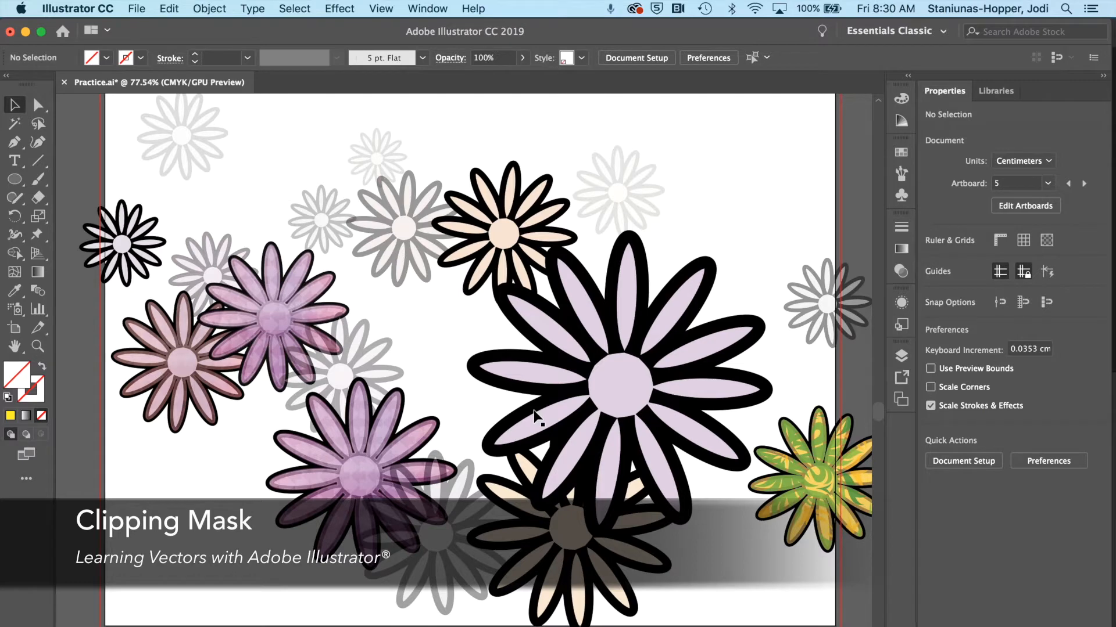
click(536, 416)
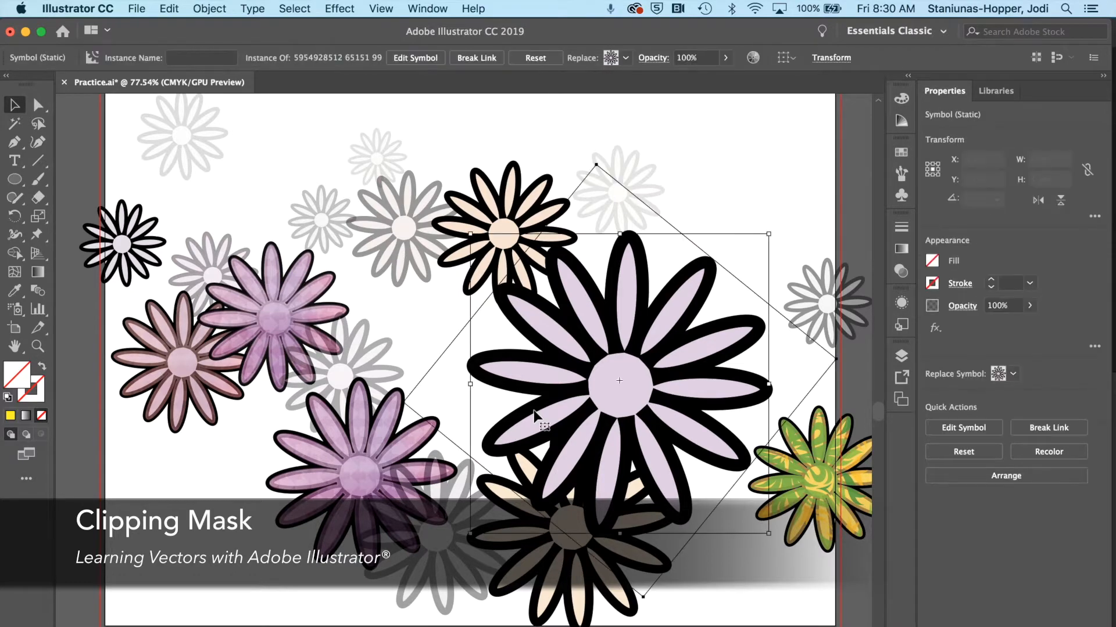
click(408, 470)
click(468, 256)
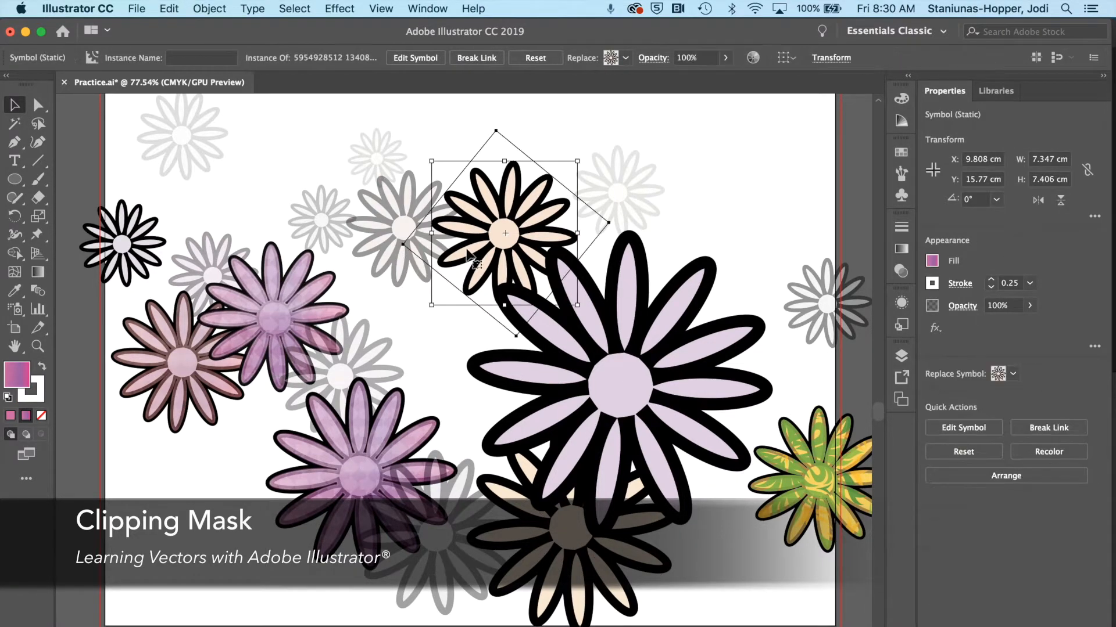
click(303, 363)
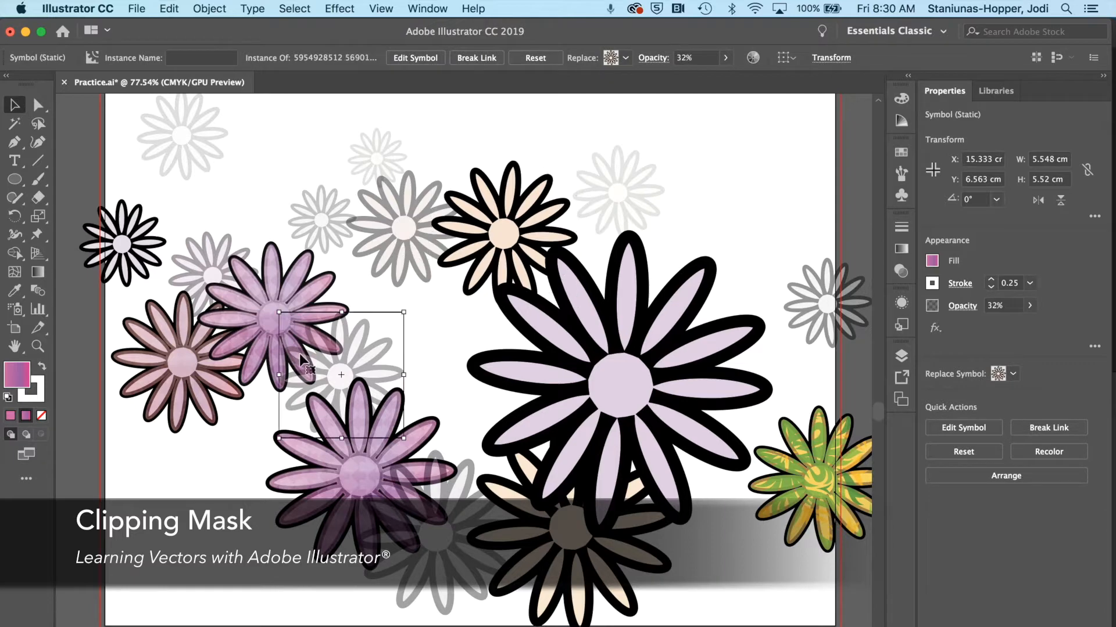
click(422, 357)
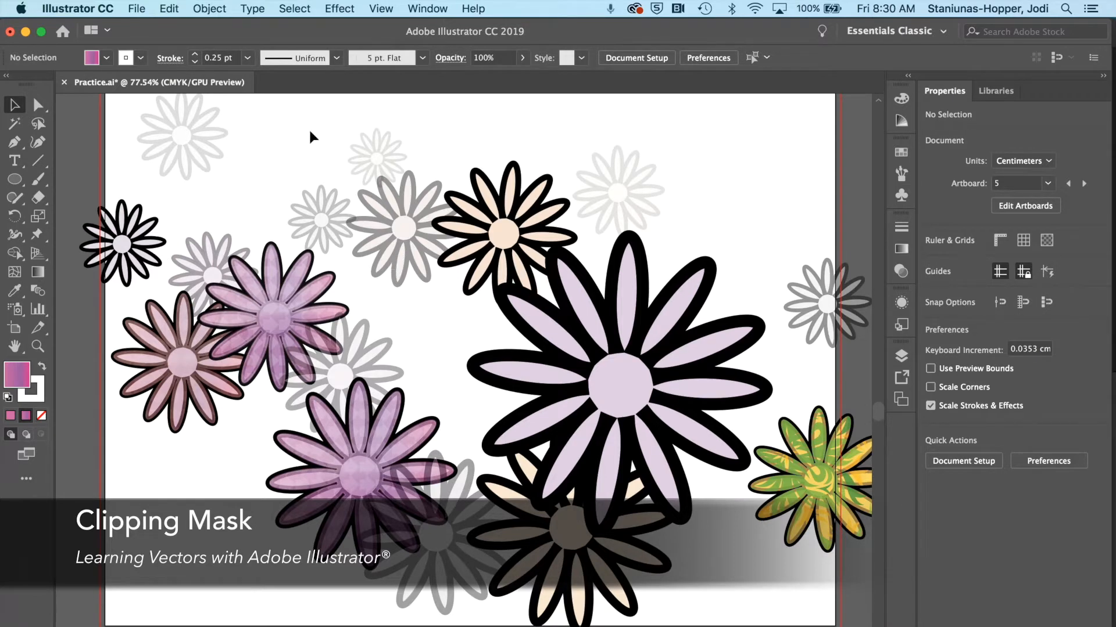
Show the glyphs of the current font, moving and enlarging their display over the artwork.
click(259, 9)
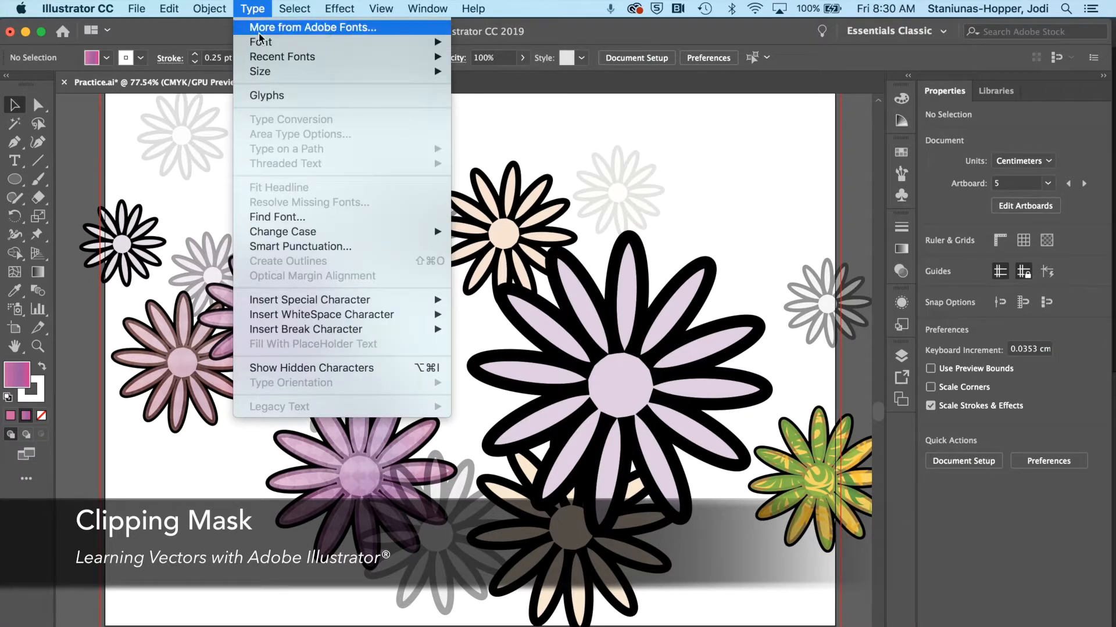
click(268, 98)
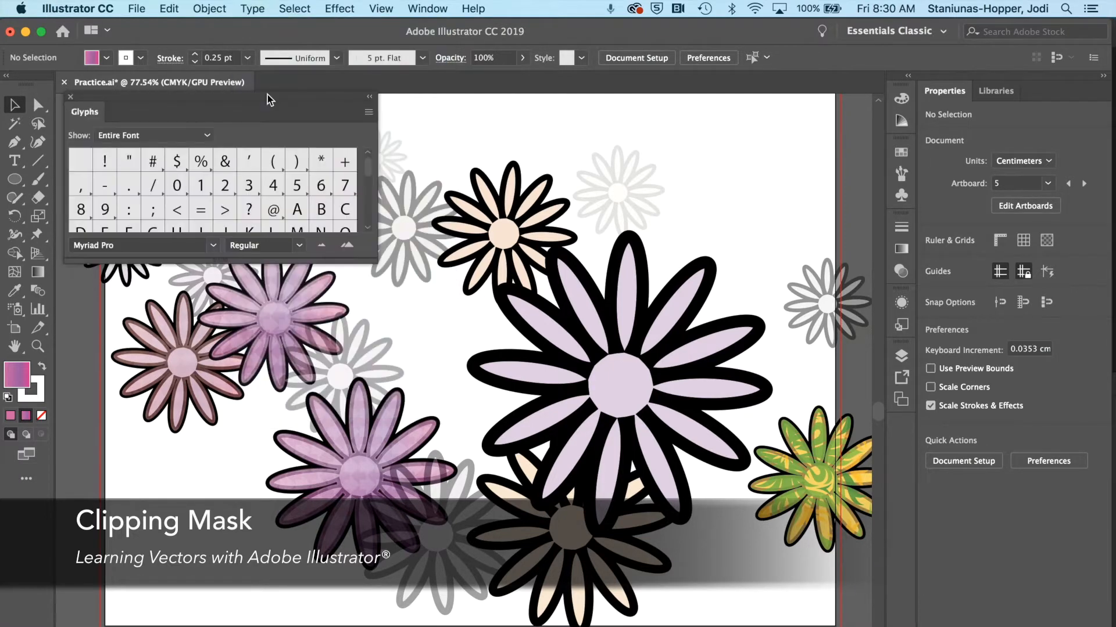
drag(216, 101, 439, 130)
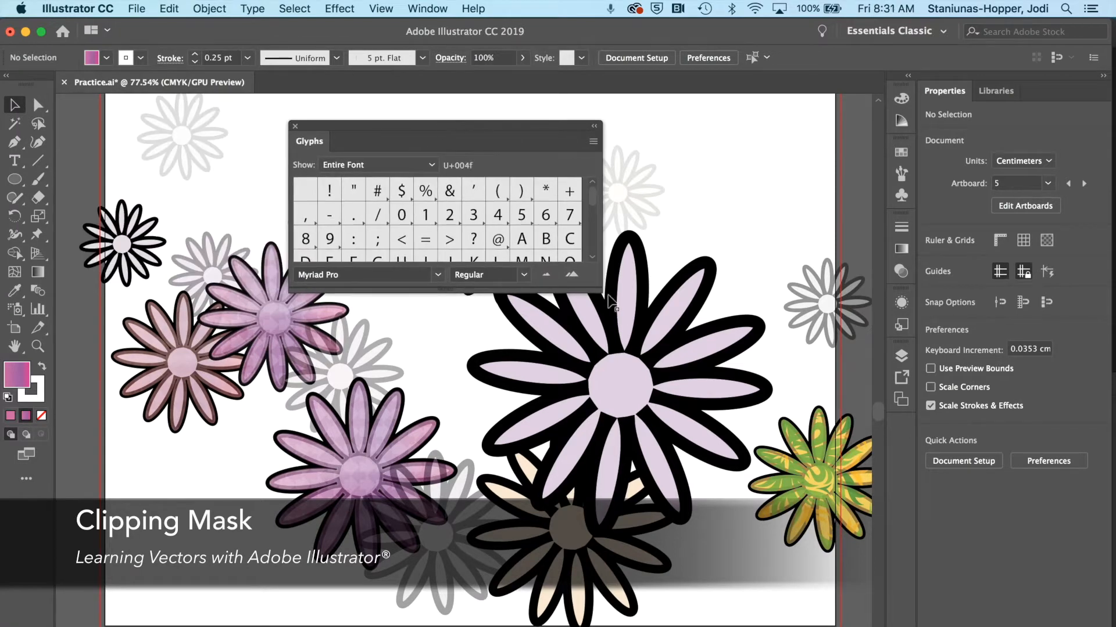
drag(611, 302, 627, 571)
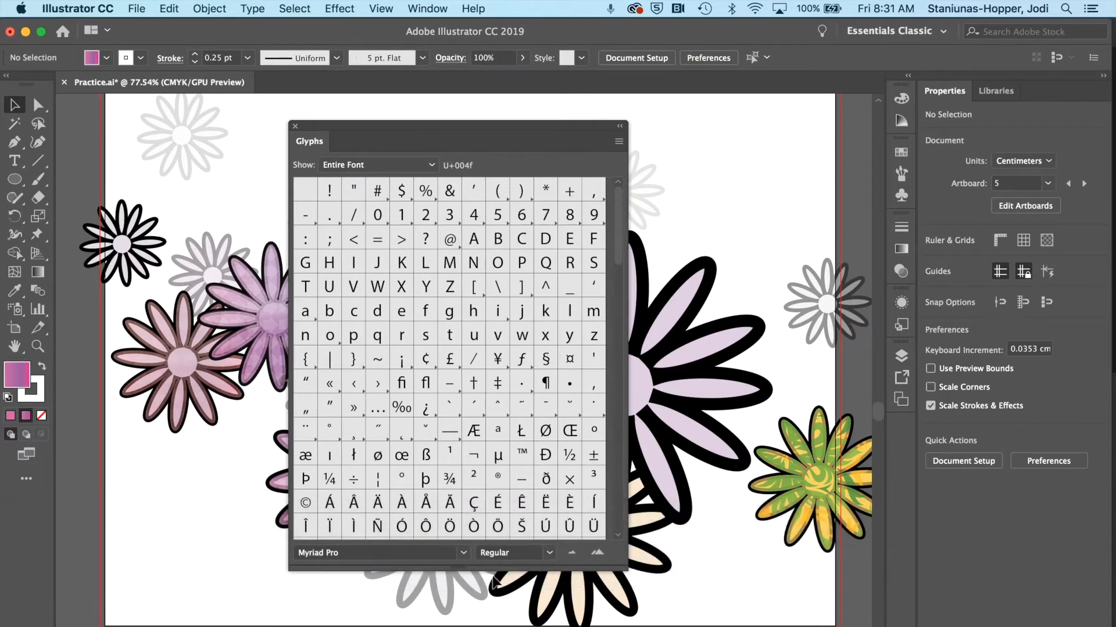
Switch the displayed glyph set to the Webdings font.
click(463, 552)
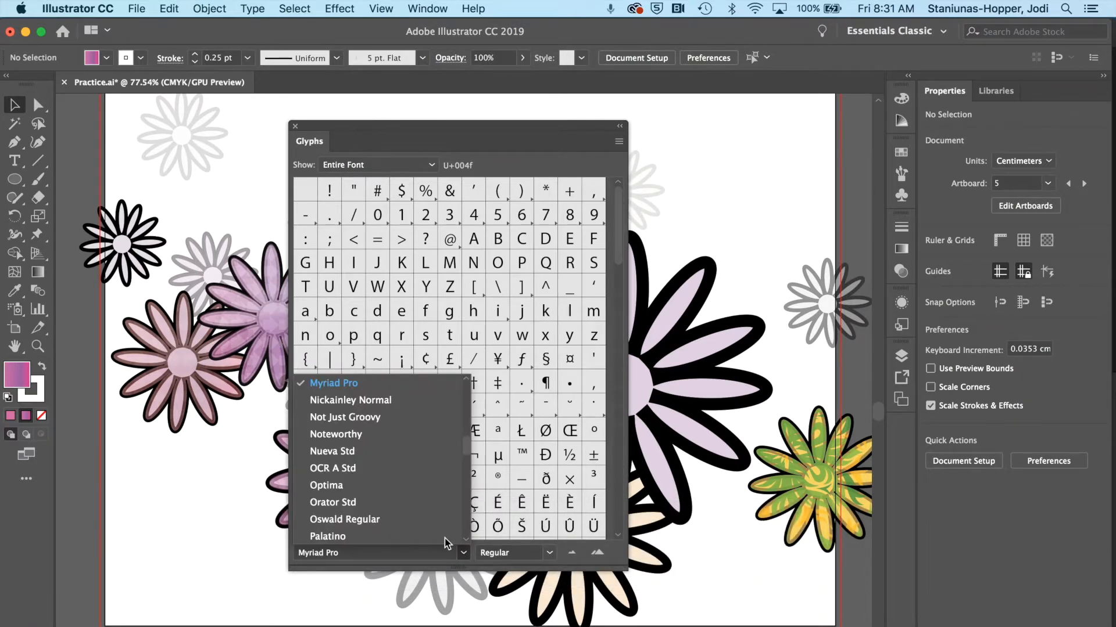
scroll(430, 517, down, 10)
scroll(430, 517, down, 10)
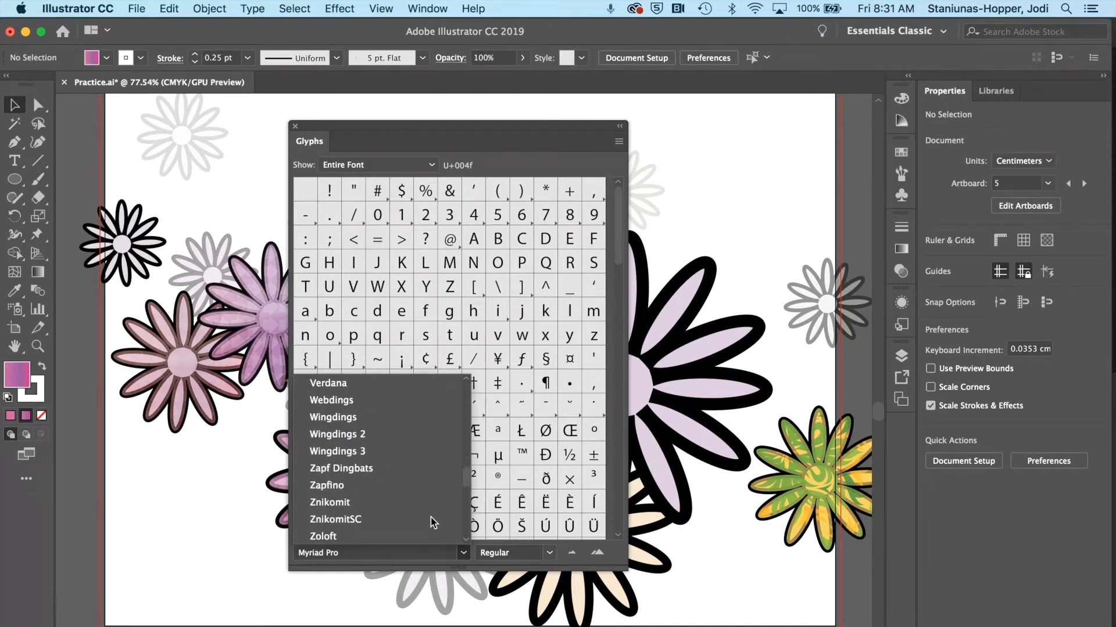
click(413, 401)
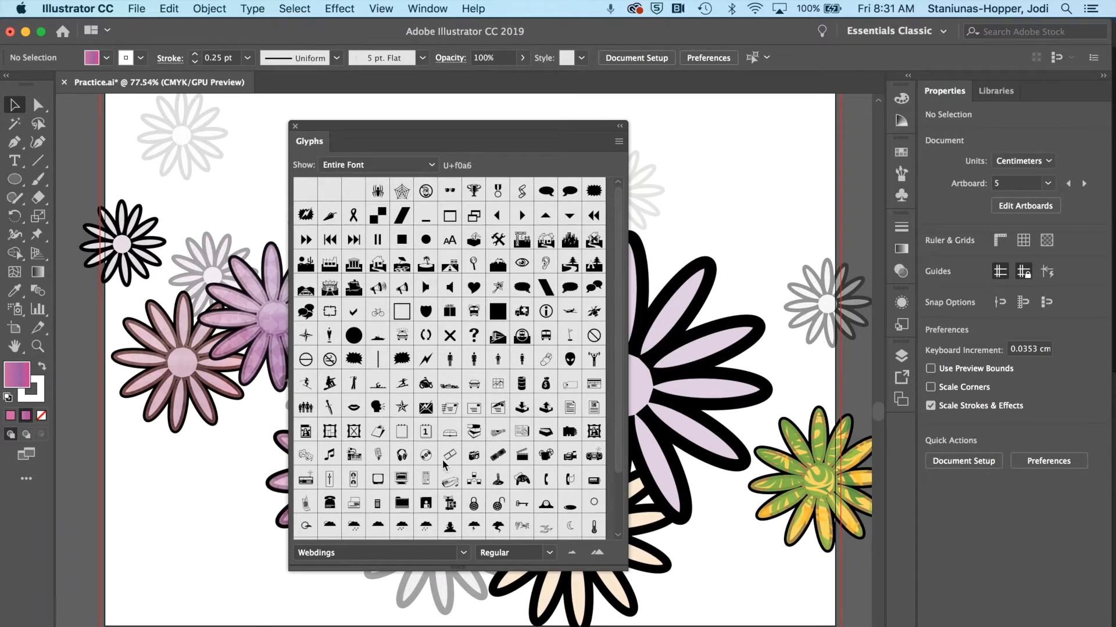
Enlarge the glyph previews two levels and pick out the speaking head symbol in the Webdings set.
click(597, 553)
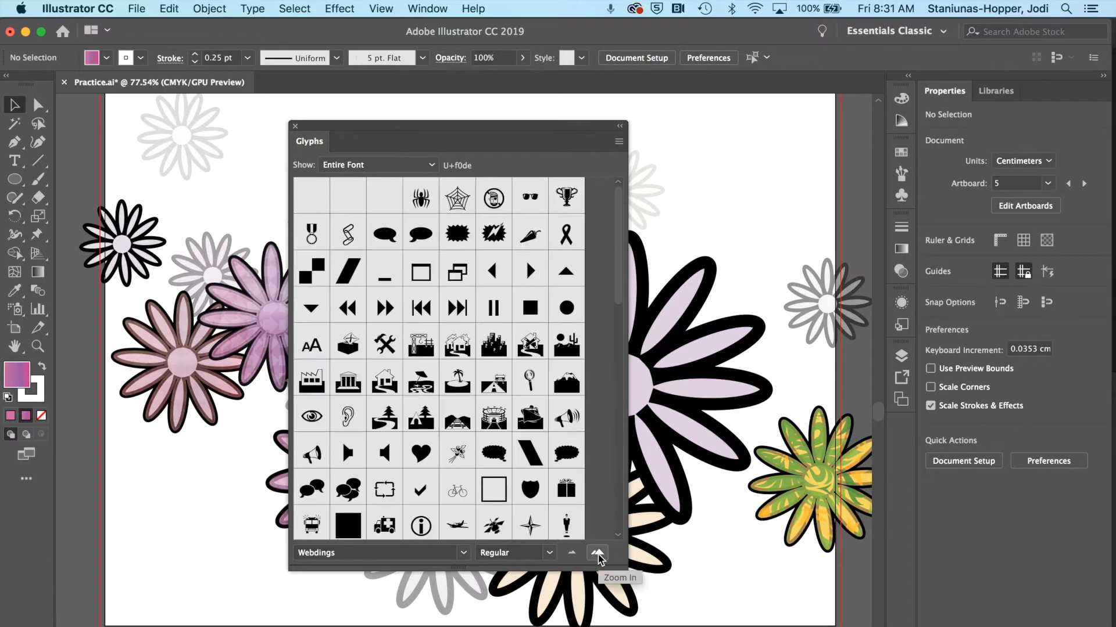
click(597, 553)
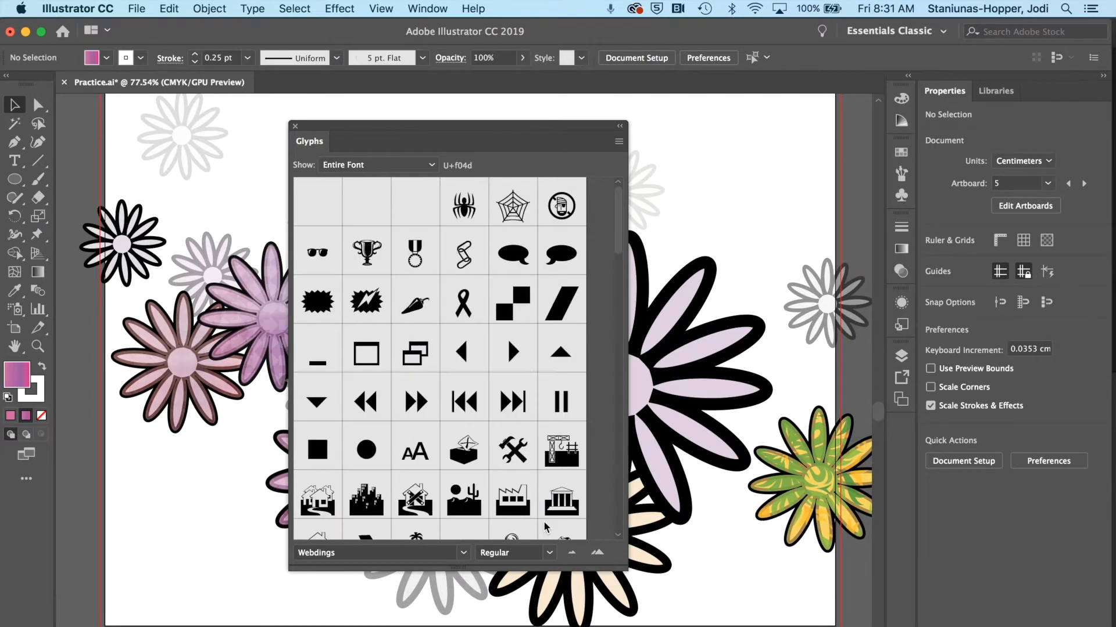
scroll(500, 490, down, 2)
scroll(498, 490, down, 5)
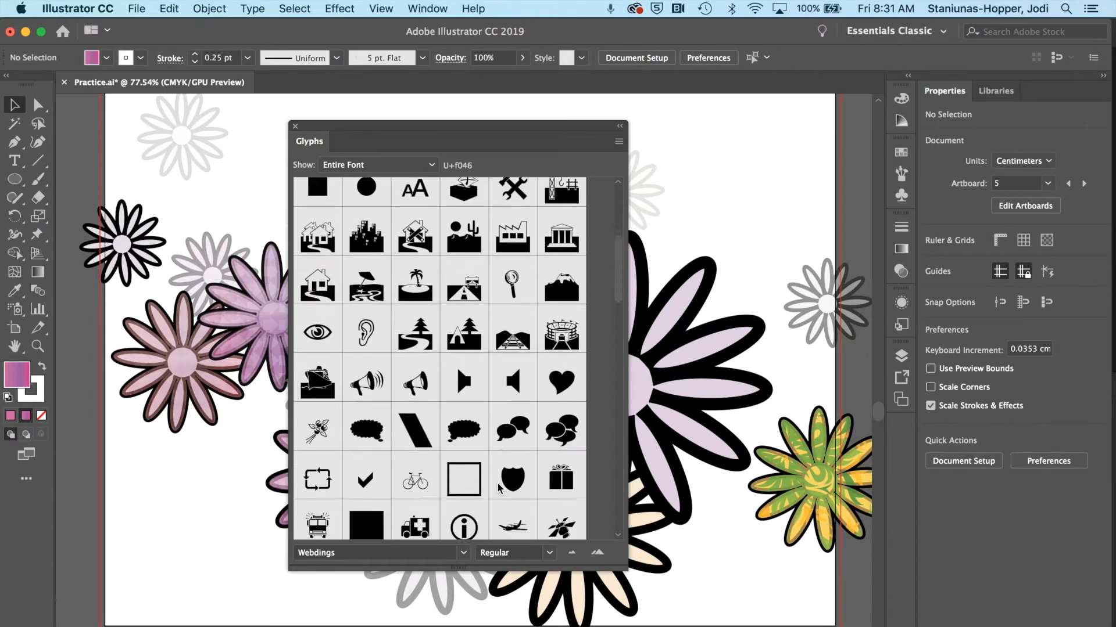
scroll(498, 490, down, 4)
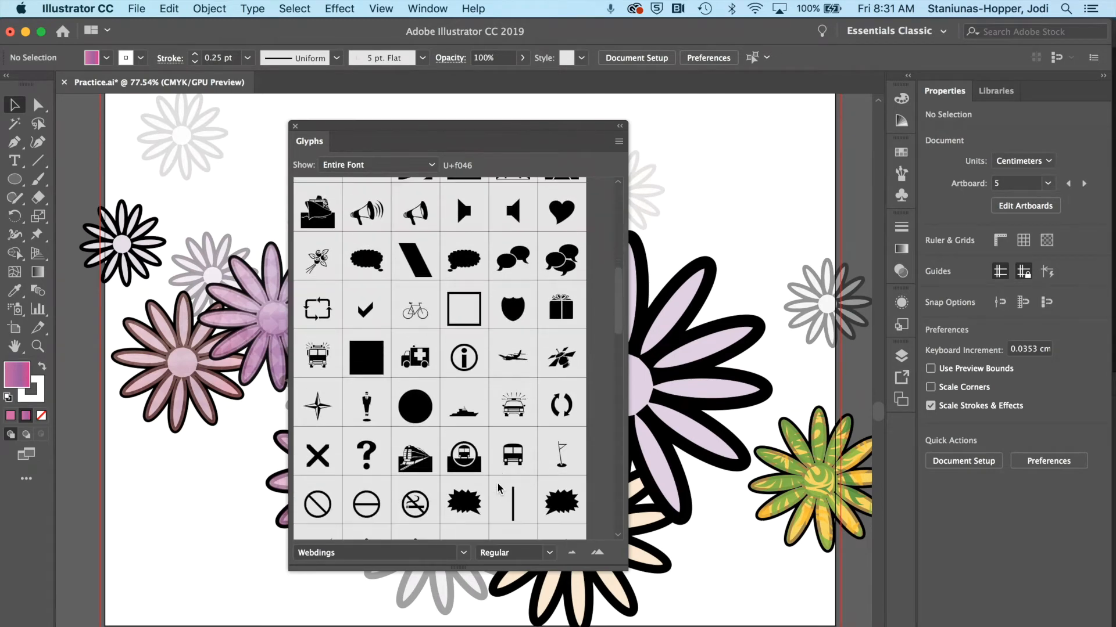
scroll(499, 489, down, 1)
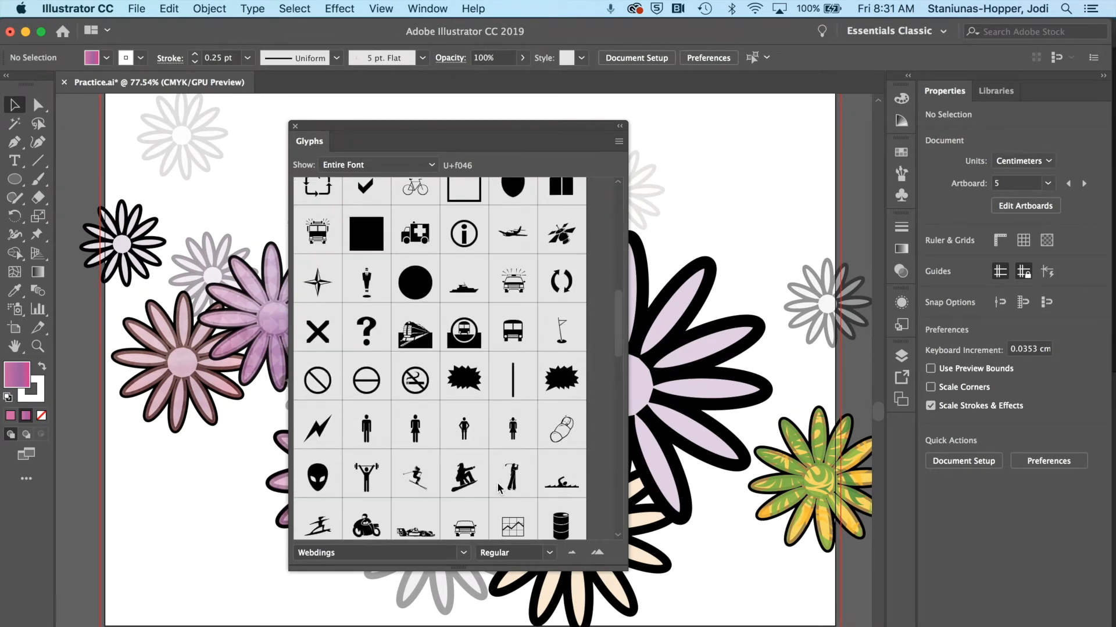
scroll(498, 483, down, 3)
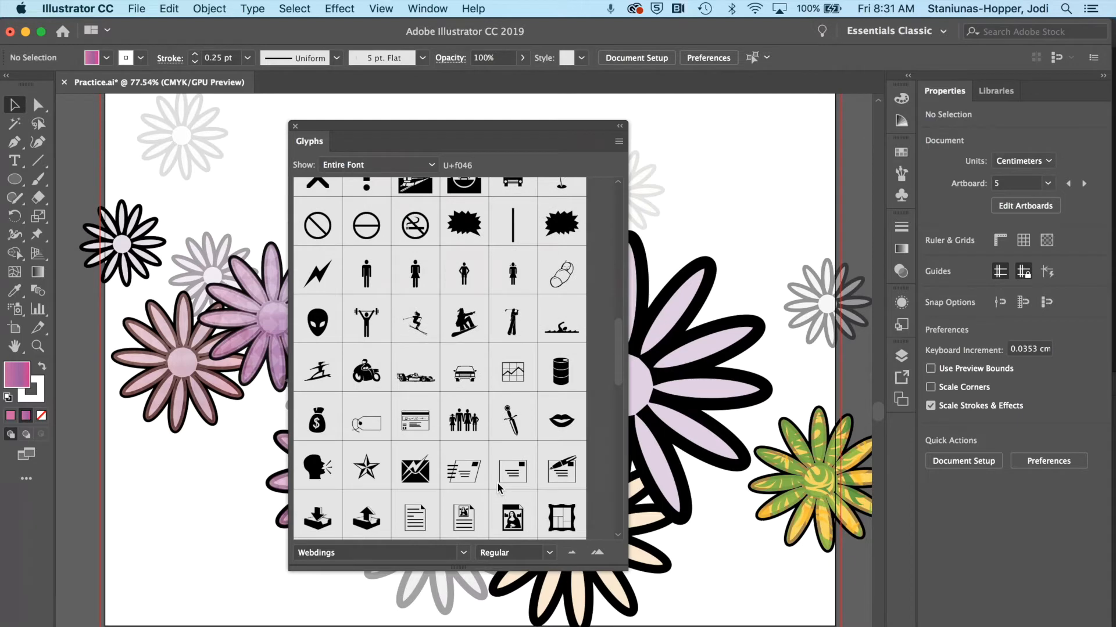
click(313, 471)
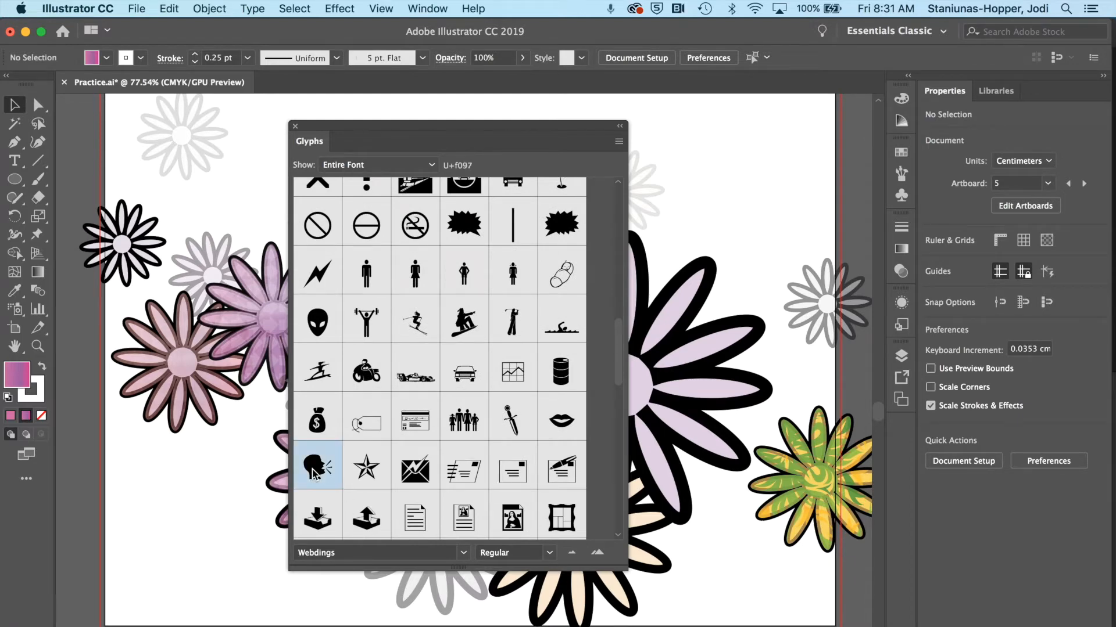
Create an area text box about 4.3 by 3.9 cm above the large flower and fill it with the Webdings speaking head glyph.
click(16, 162)
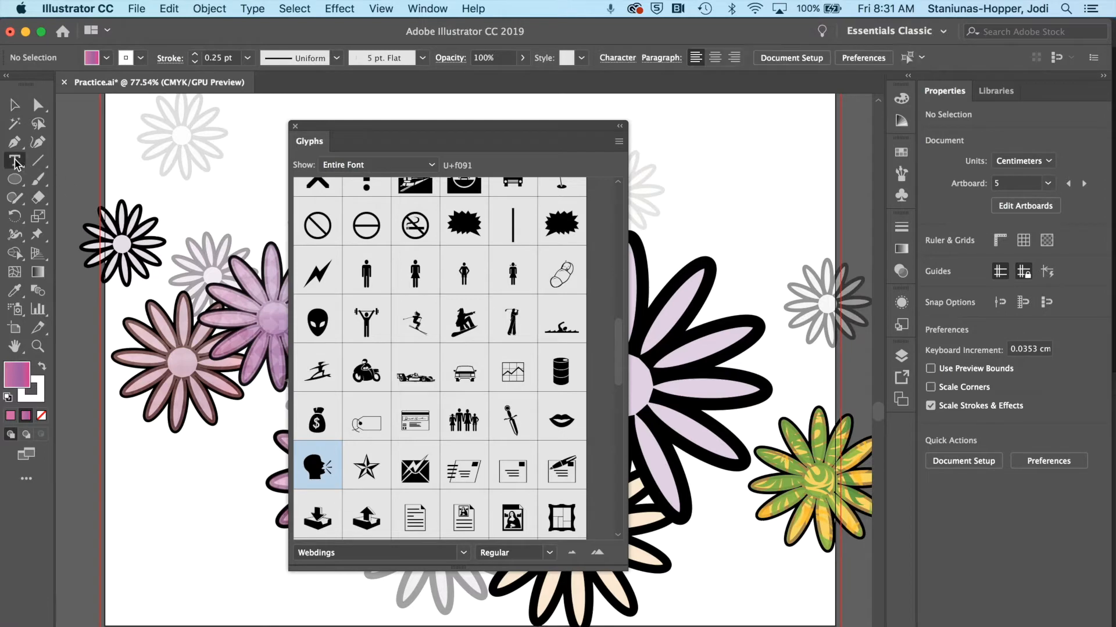
drag(686, 171, 797, 270)
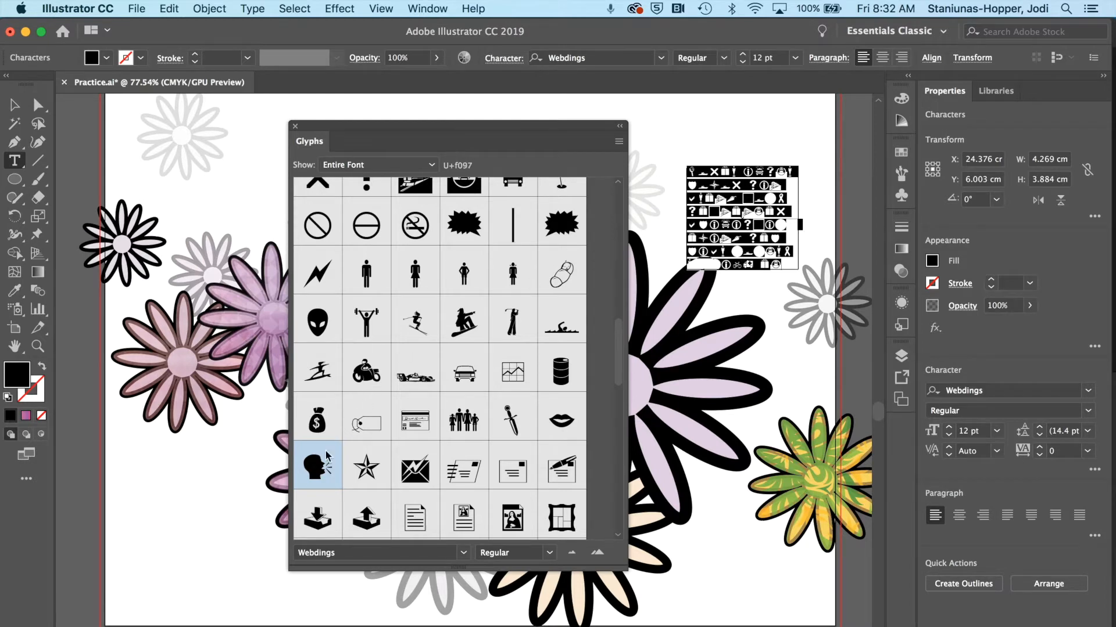
double_click(320, 467)
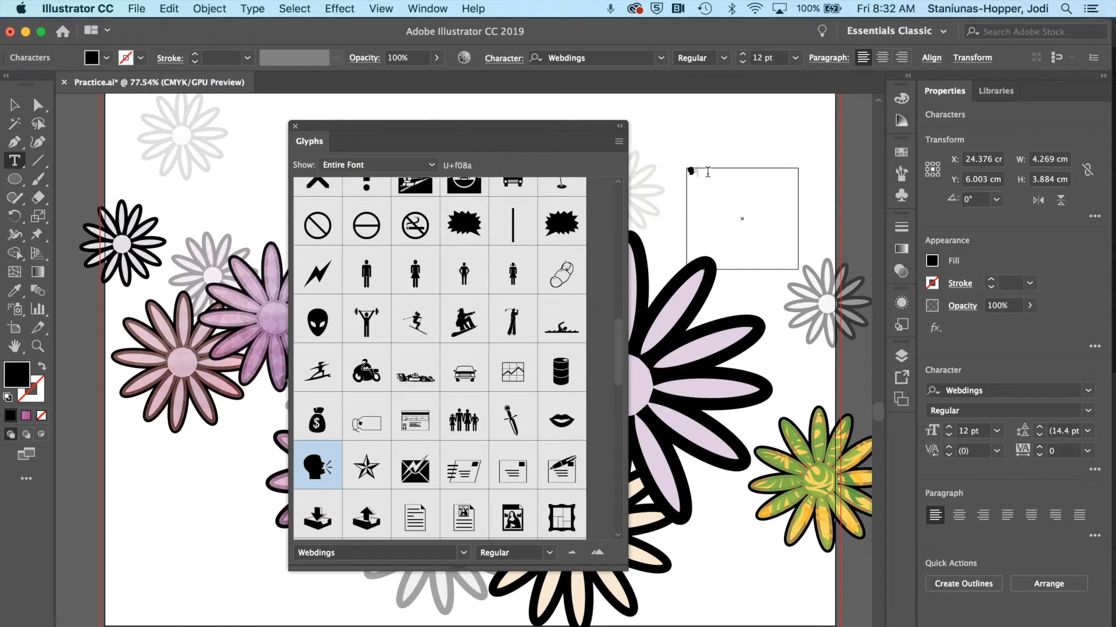
Close the glyph display and set the speaking head character's size to 72 pt.
drag(699, 171, 687, 171)
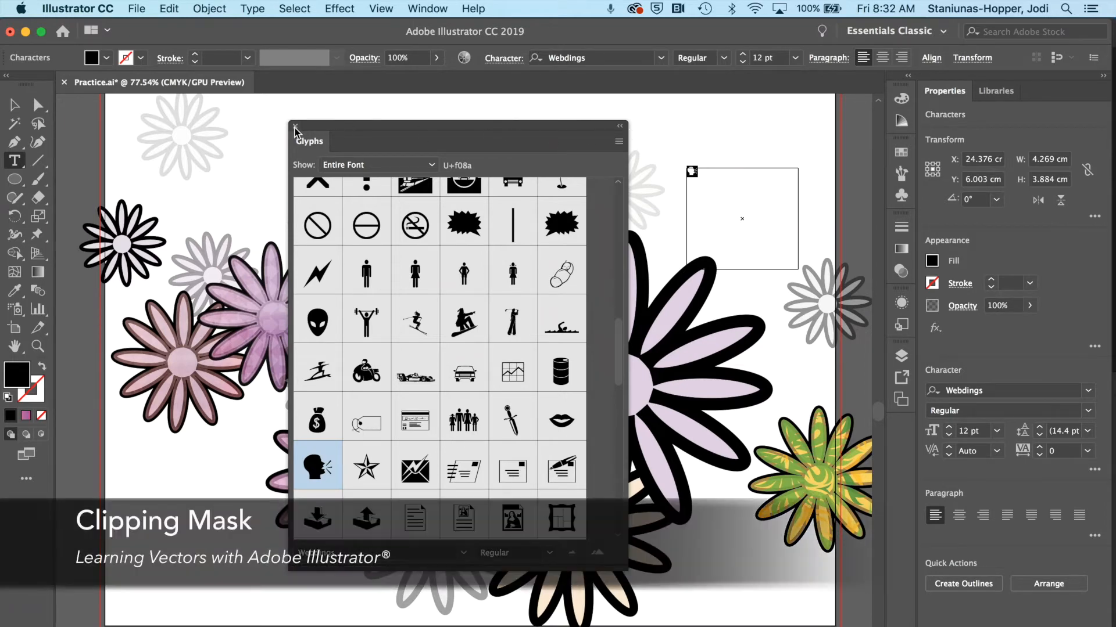
click(295, 126)
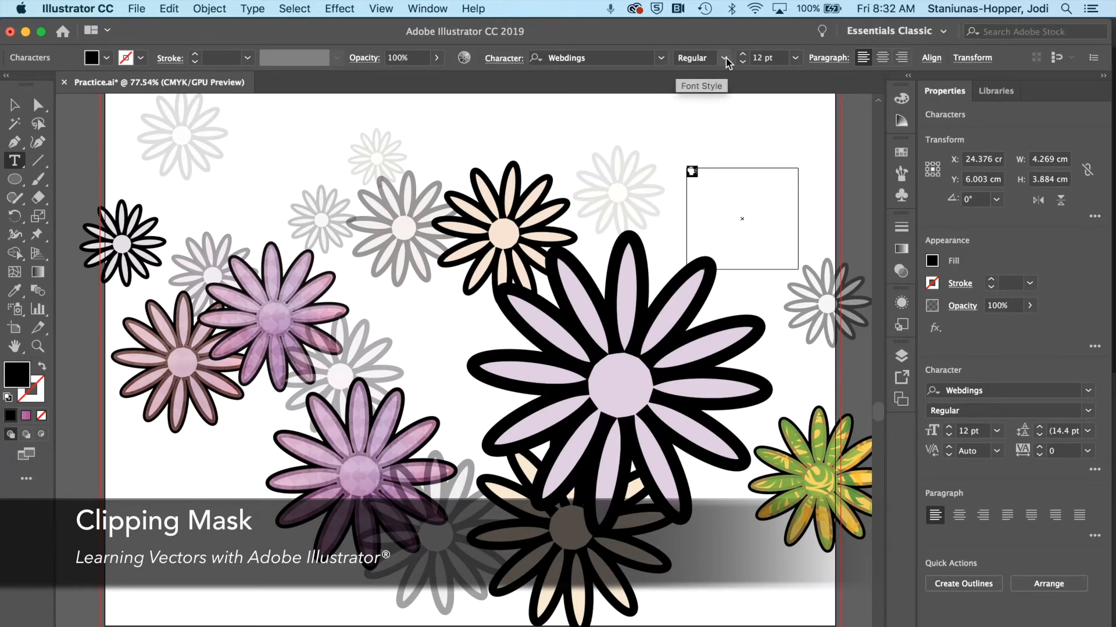
click(795, 57)
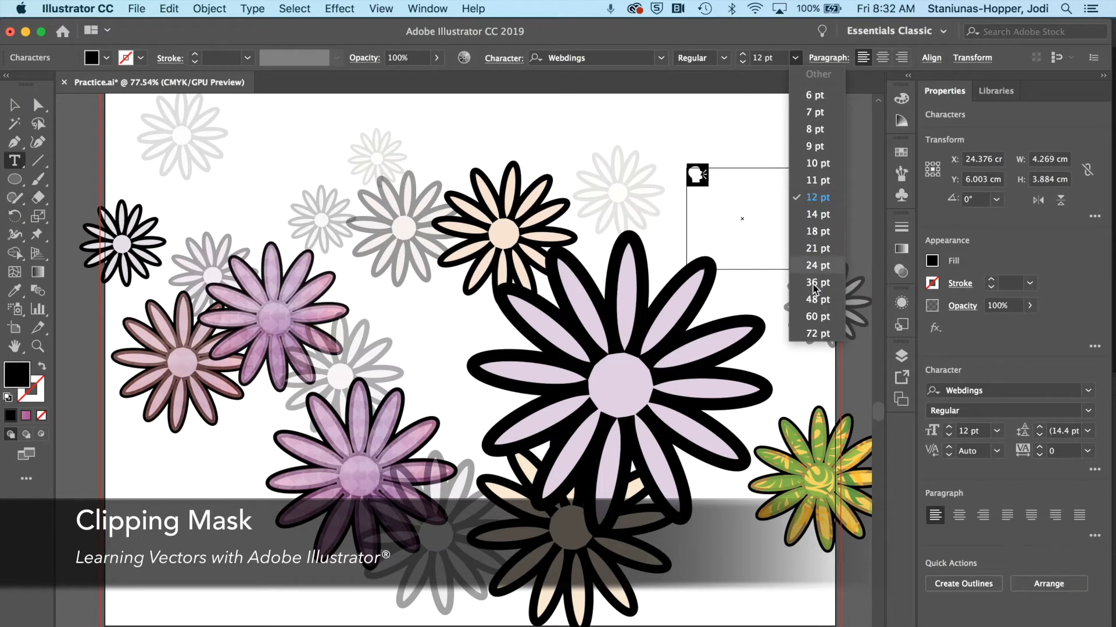
click(817, 334)
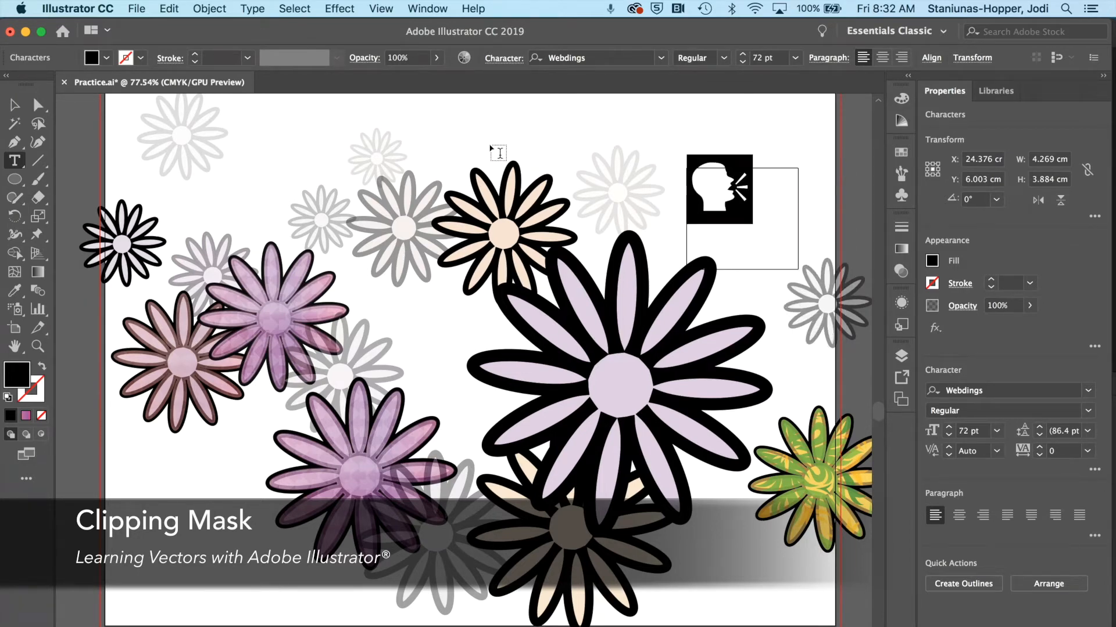
Move the speaking head text into the gap beside the large flower and convert it to outlines.
click(15, 104)
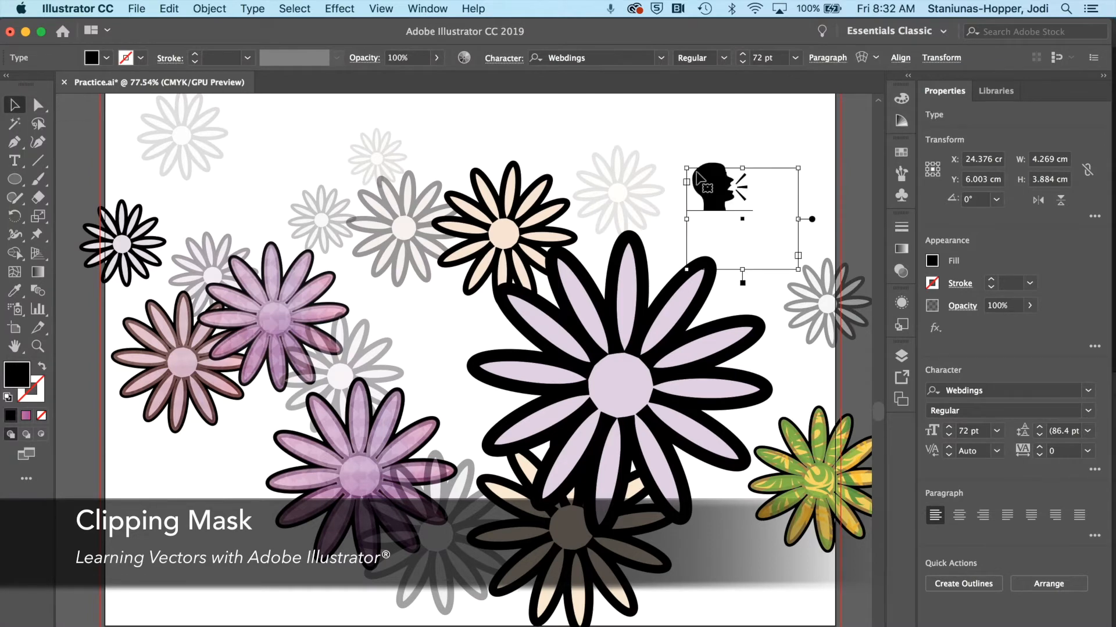
drag(718, 200, 442, 351)
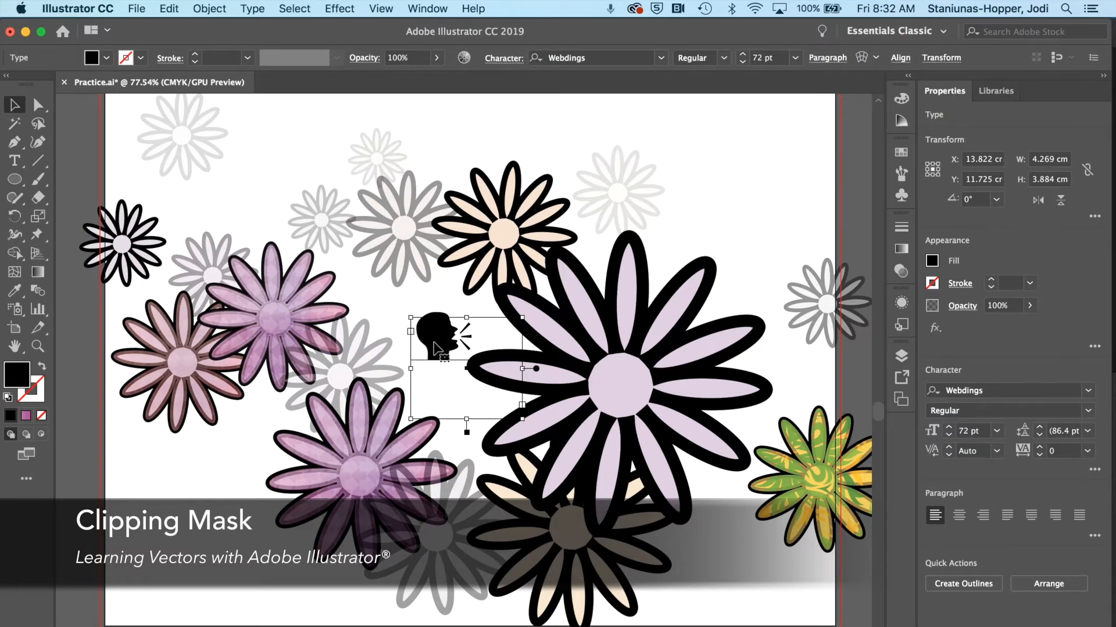
click(254, 9)
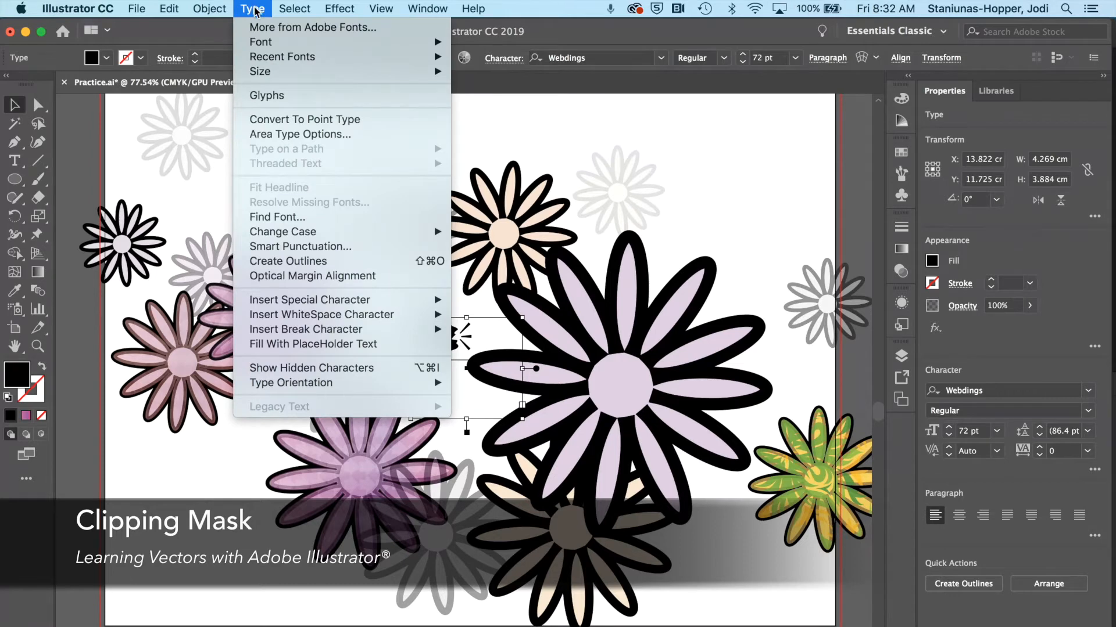
click(296, 262)
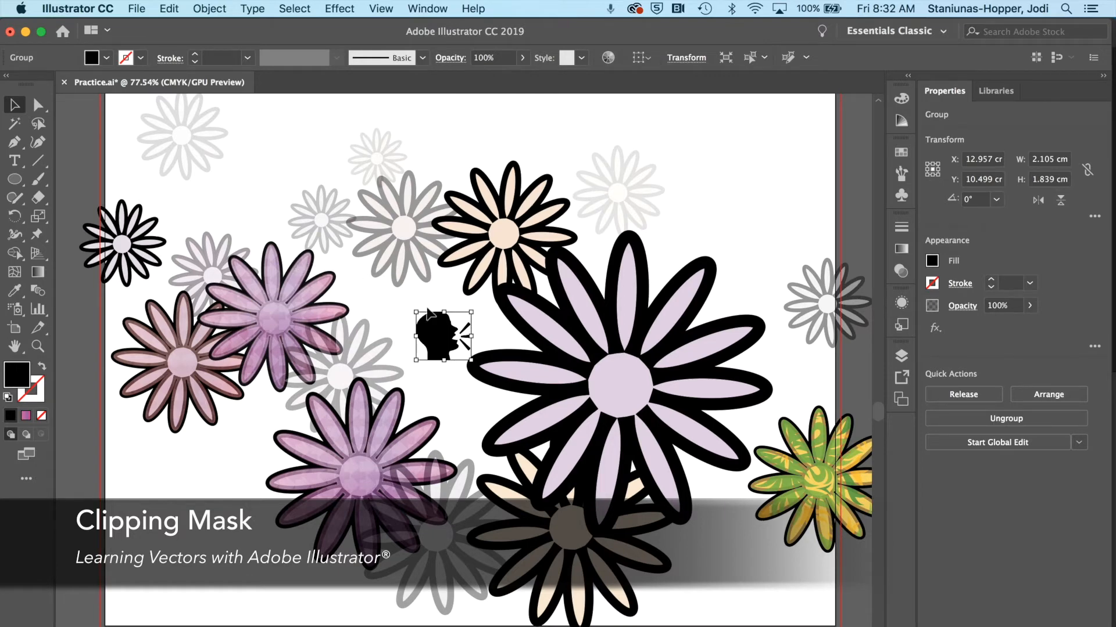
Scale the head silhouette proportionally to about 20.5 by 17.9 cm and position it over the middle of the flower artwork.
drag(470, 312, 649, 124)
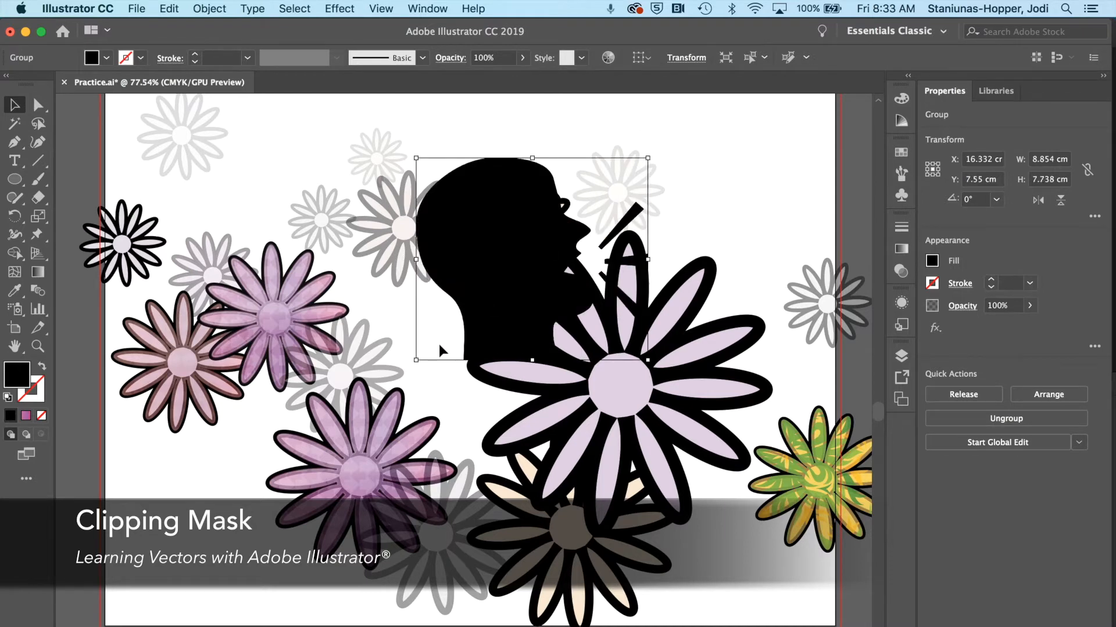
drag(417, 360, 202, 550)
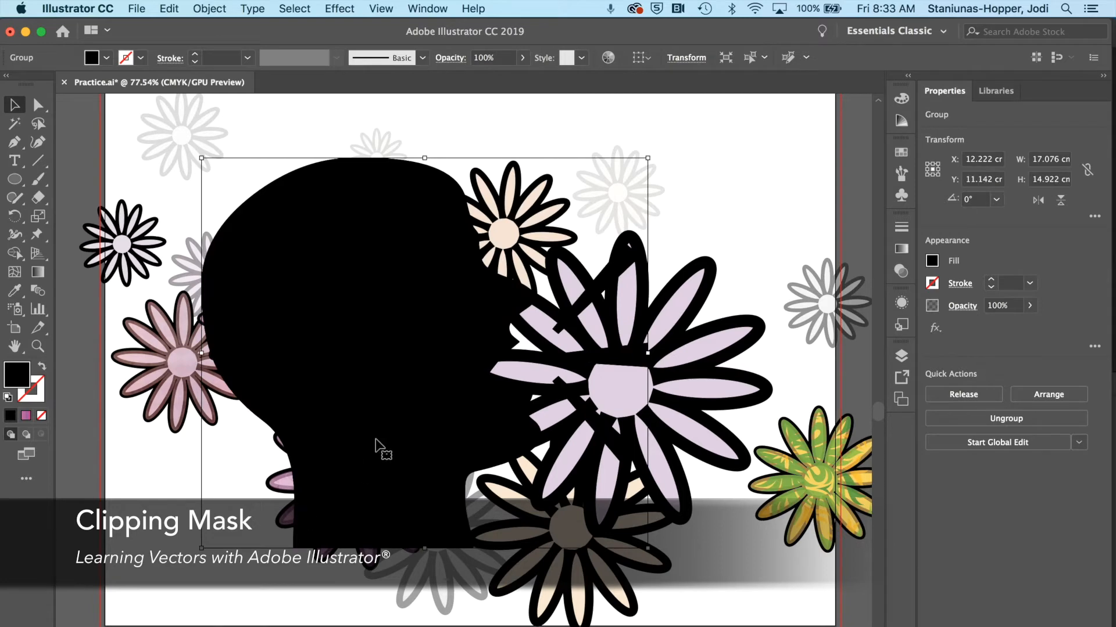
drag(381, 442, 469, 497)
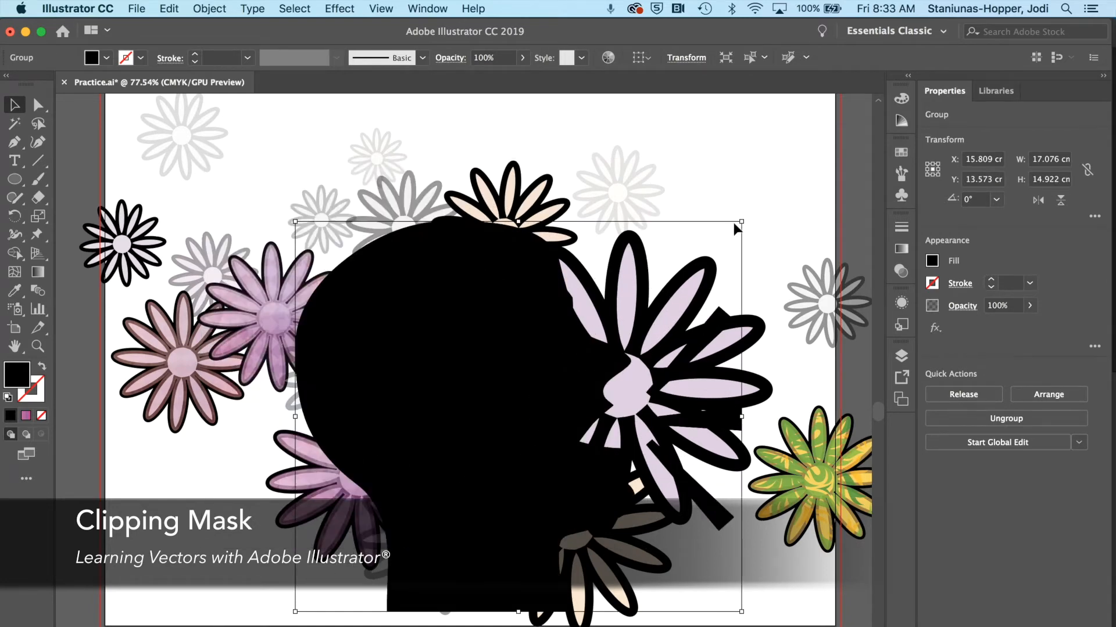
drag(741, 221, 809, 122)
drag(535, 299, 503, 281)
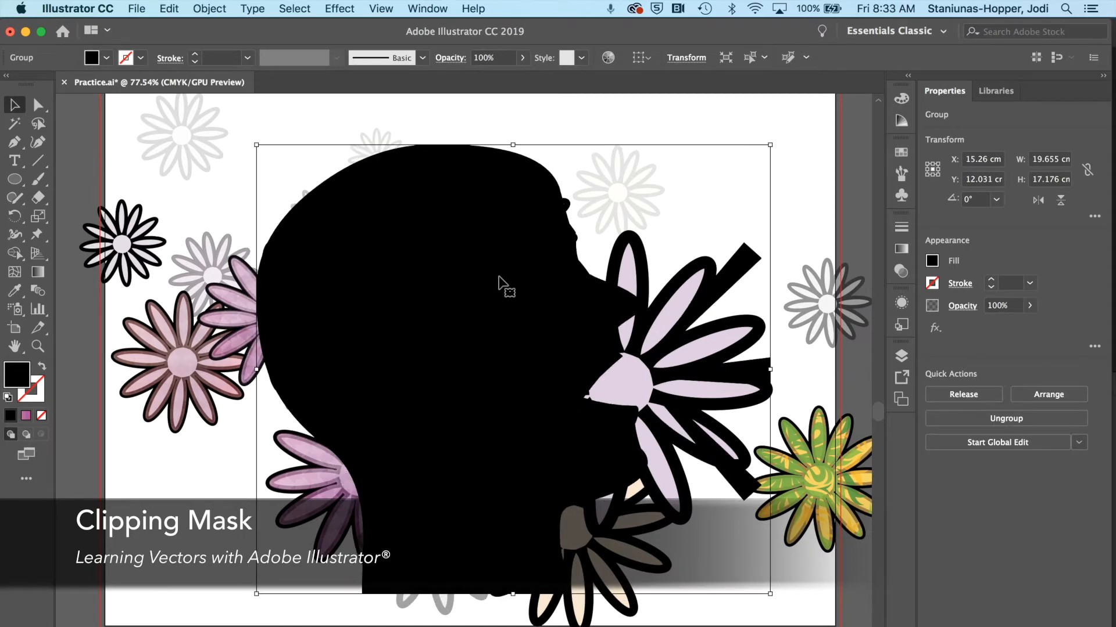
drag(257, 145, 235, 126)
drag(324, 223, 333, 230)
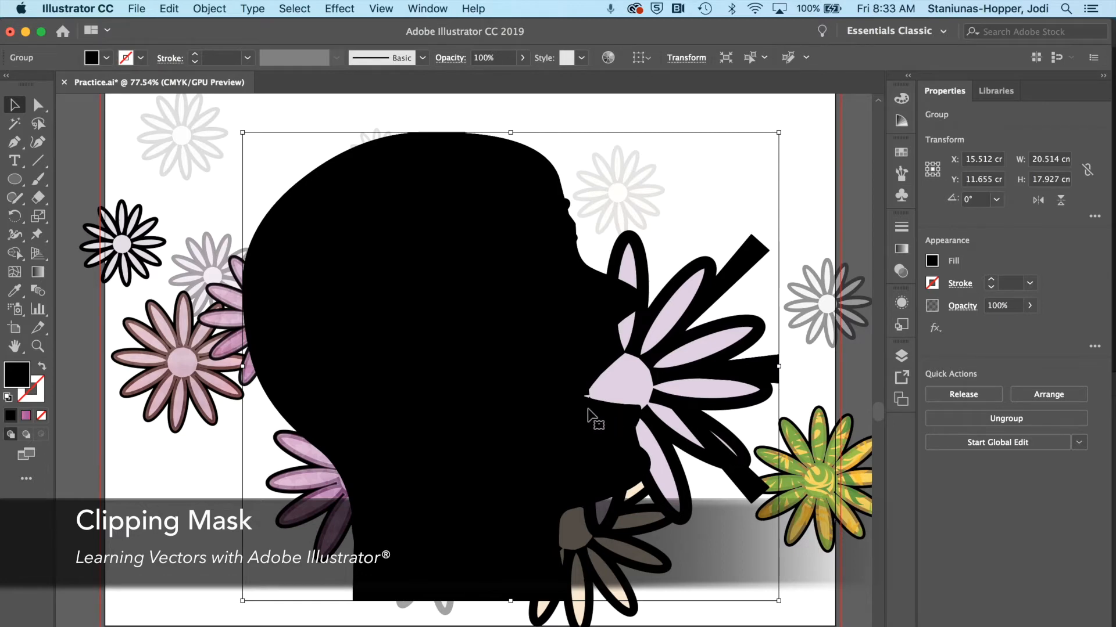
Delete the upper speech ray in front of the head silhouette's mouth, picking it out with the Direct Selection tool.
click(210, 9)
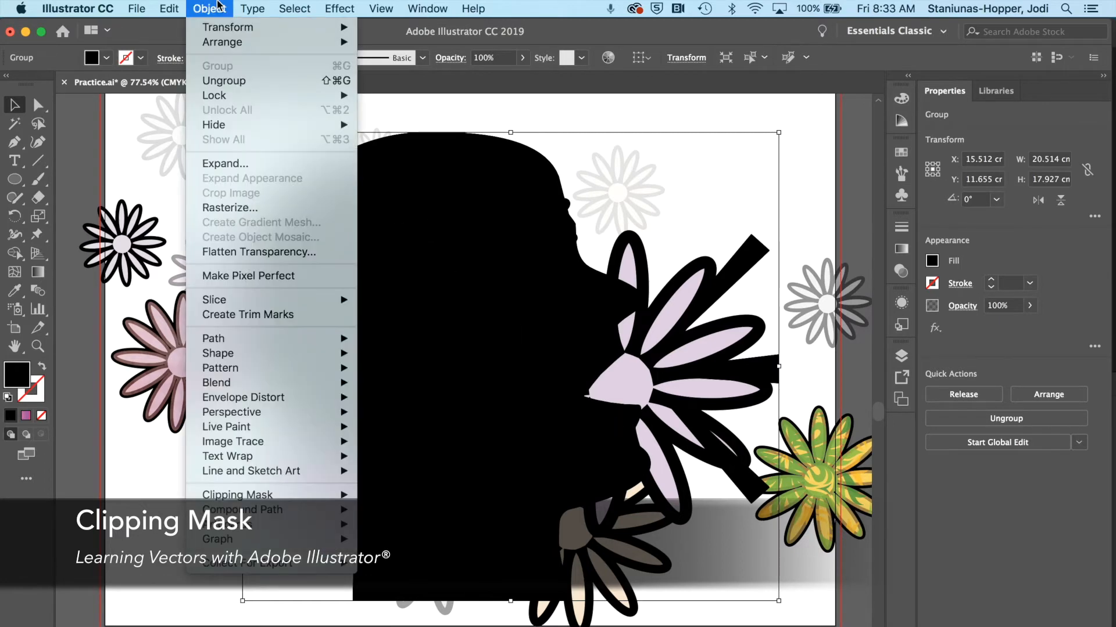
click(230, 163)
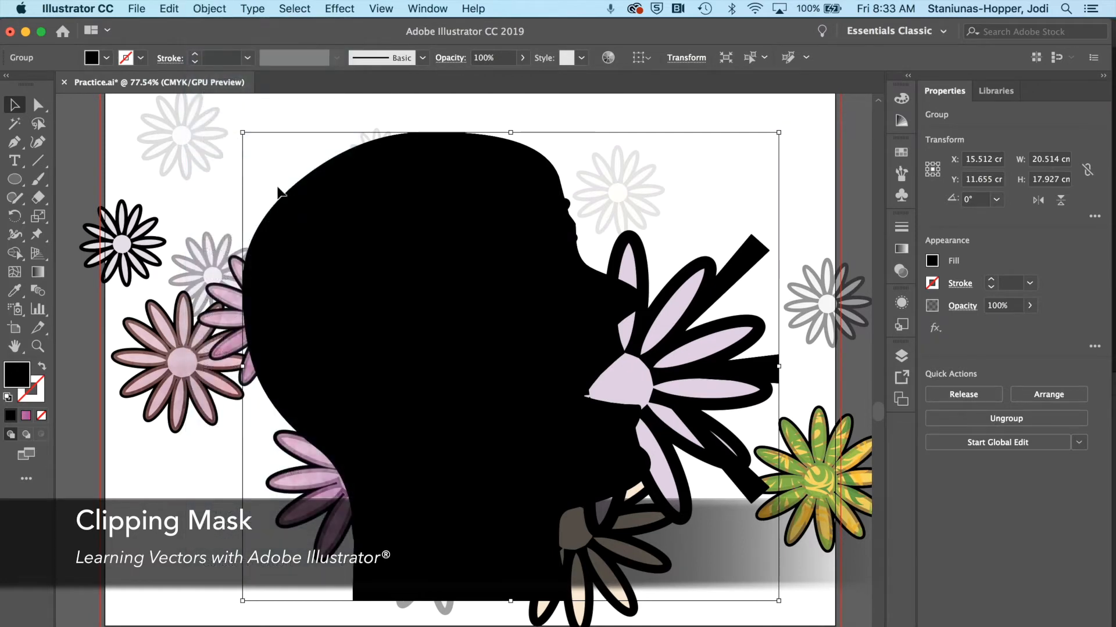
click(36, 107)
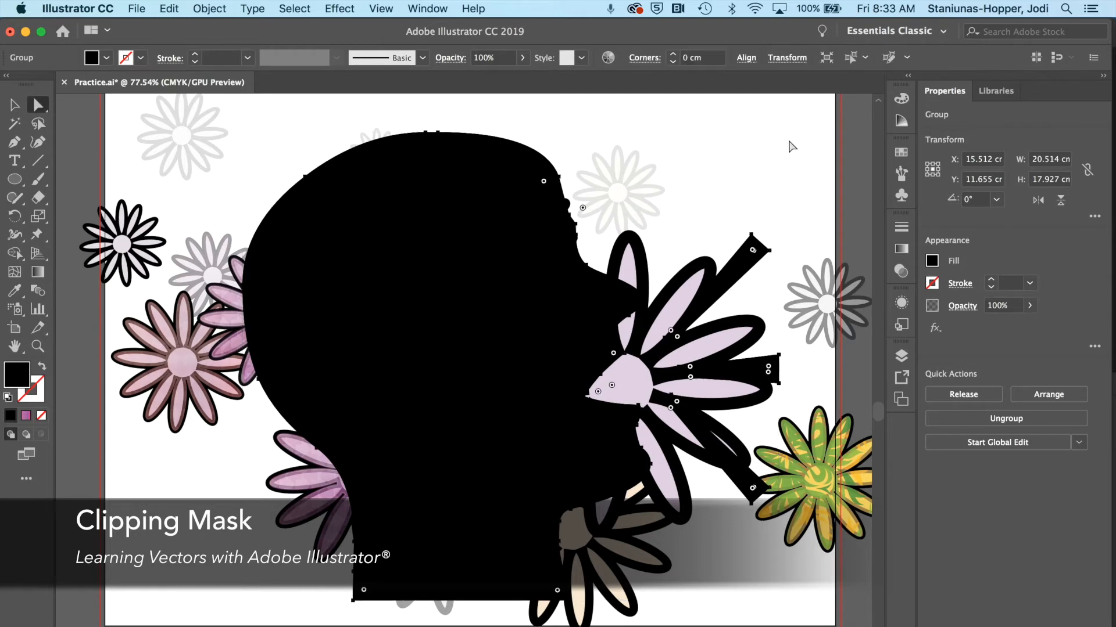
click(791, 145)
click(754, 259)
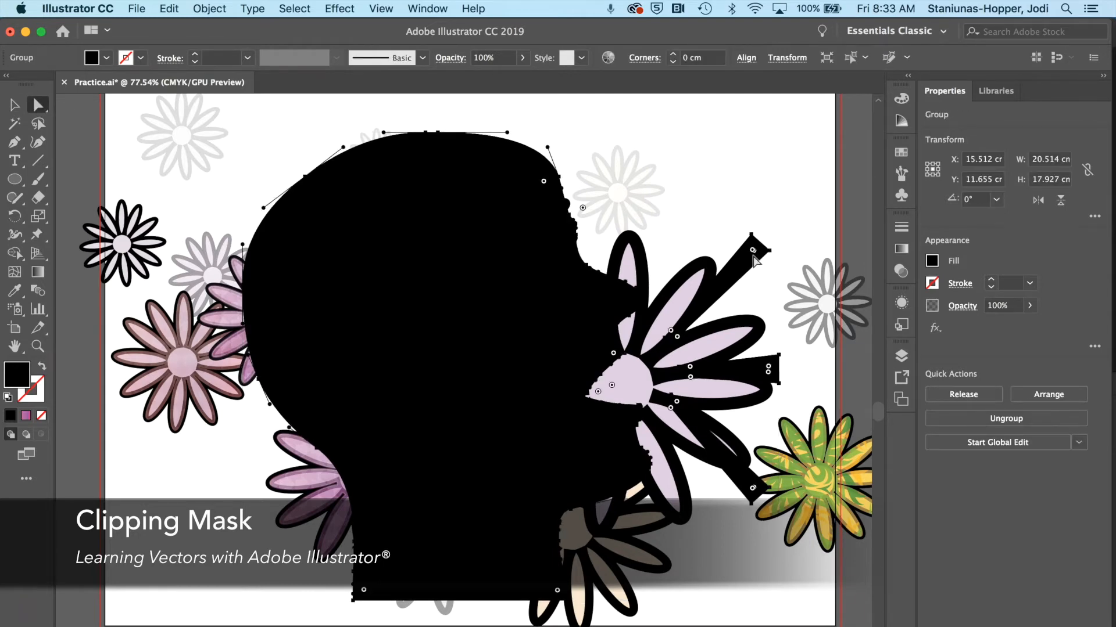
click(777, 177)
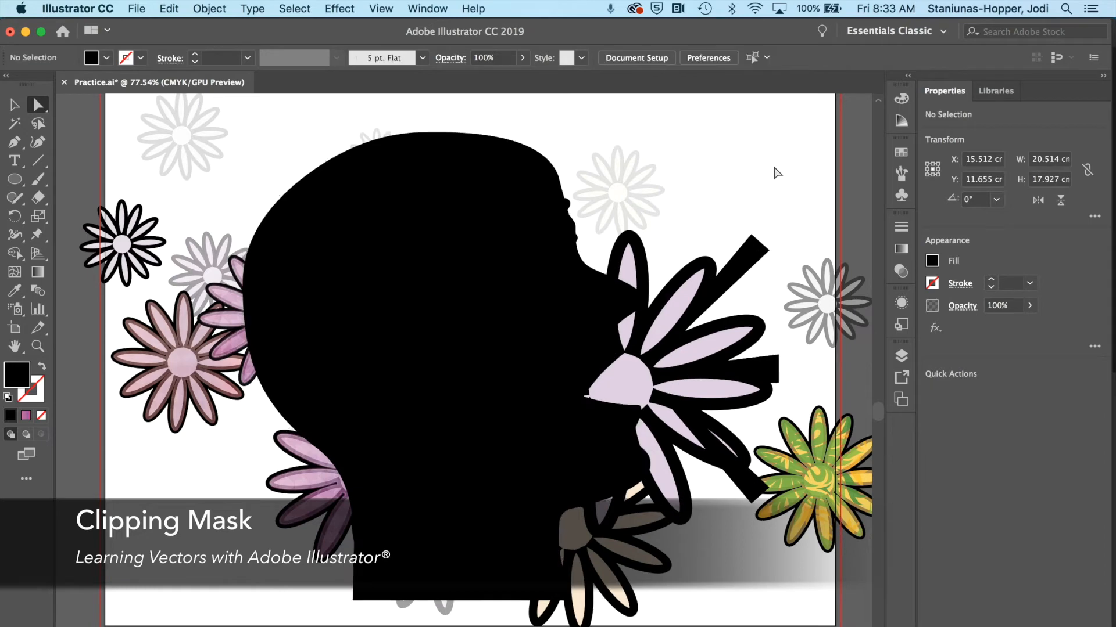
click(744, 268)
click(209, 8)
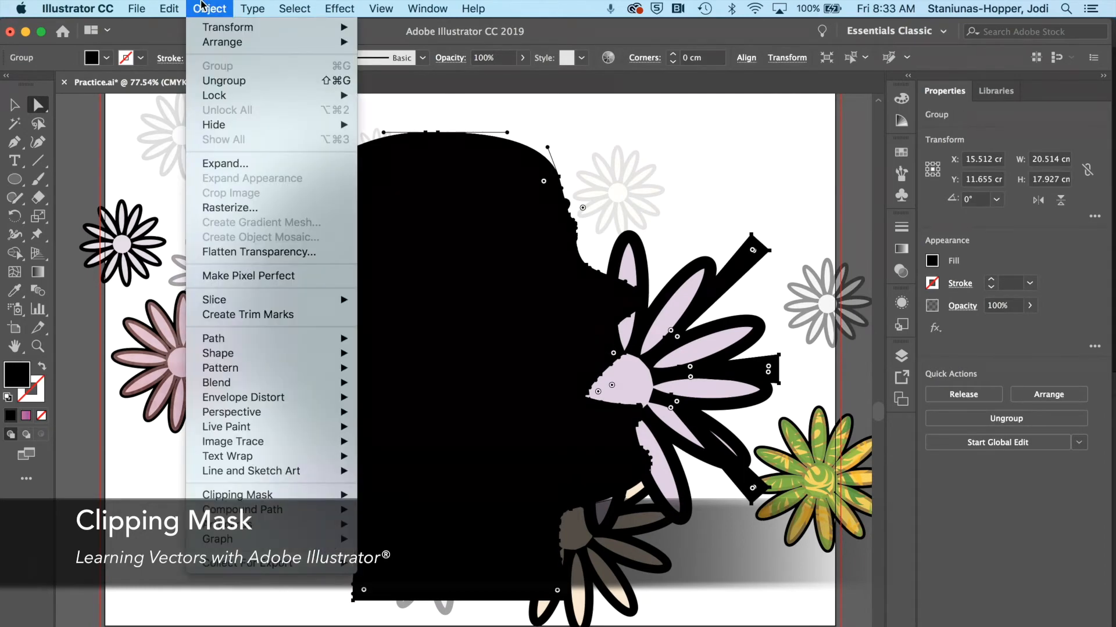
click(226, 166)
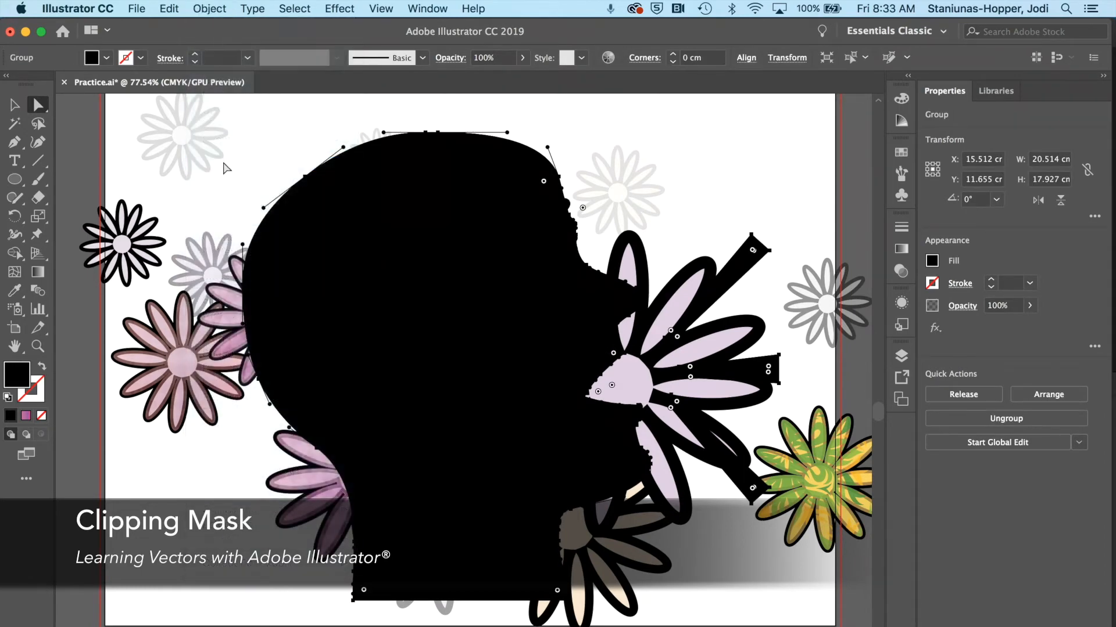
click(694, 173)
click(744, 257)
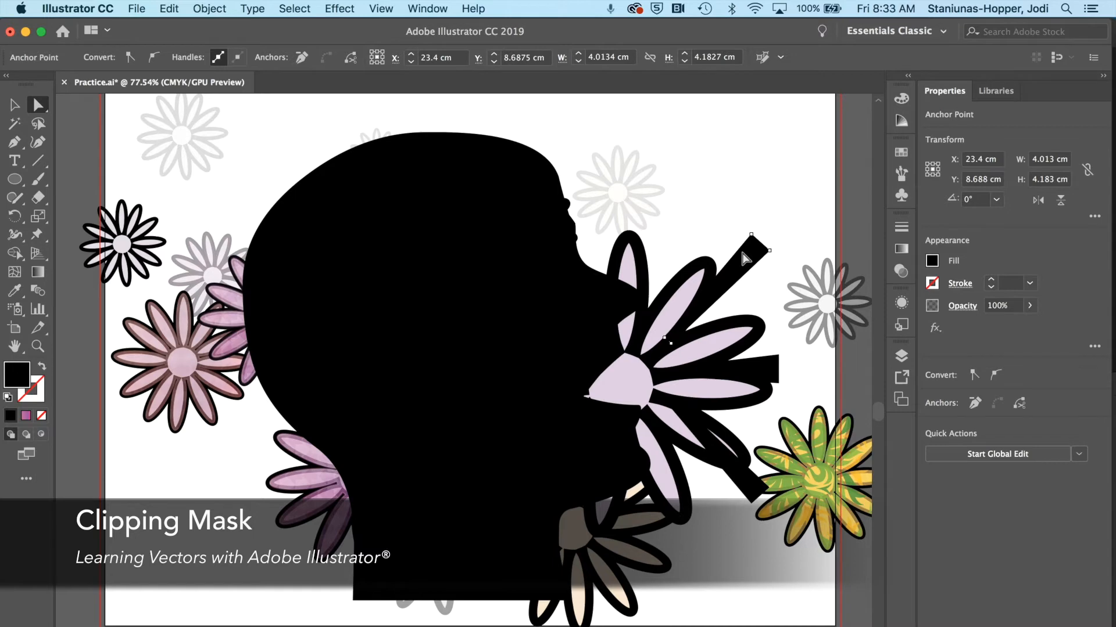
click(744, 257)
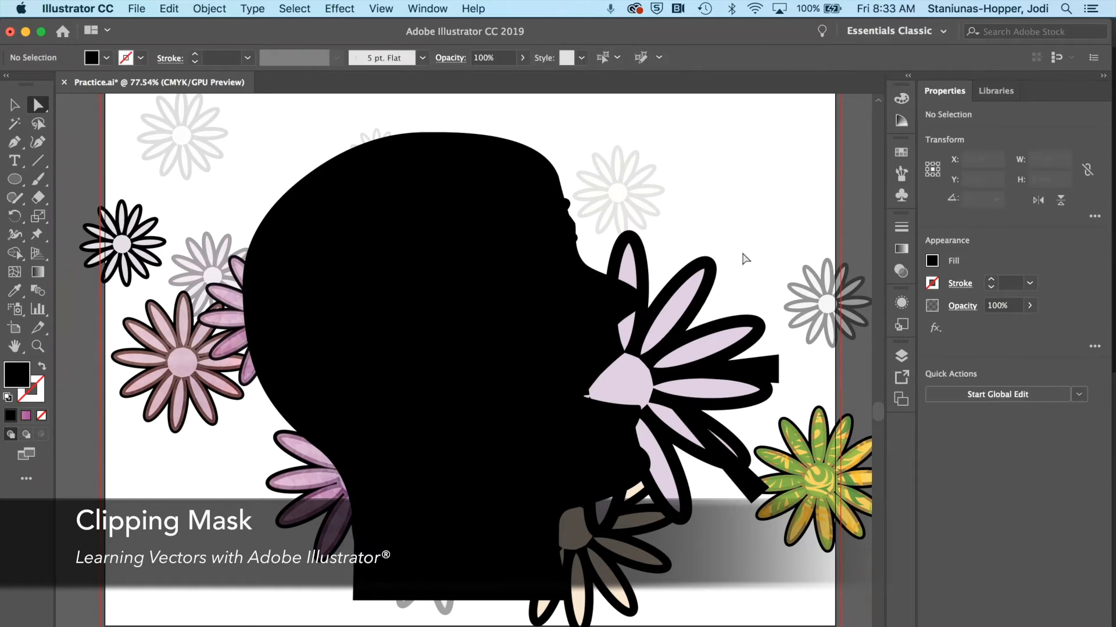
Try to isolate the middle and lower speech rays within the head silhouette group.
click(767, 369)
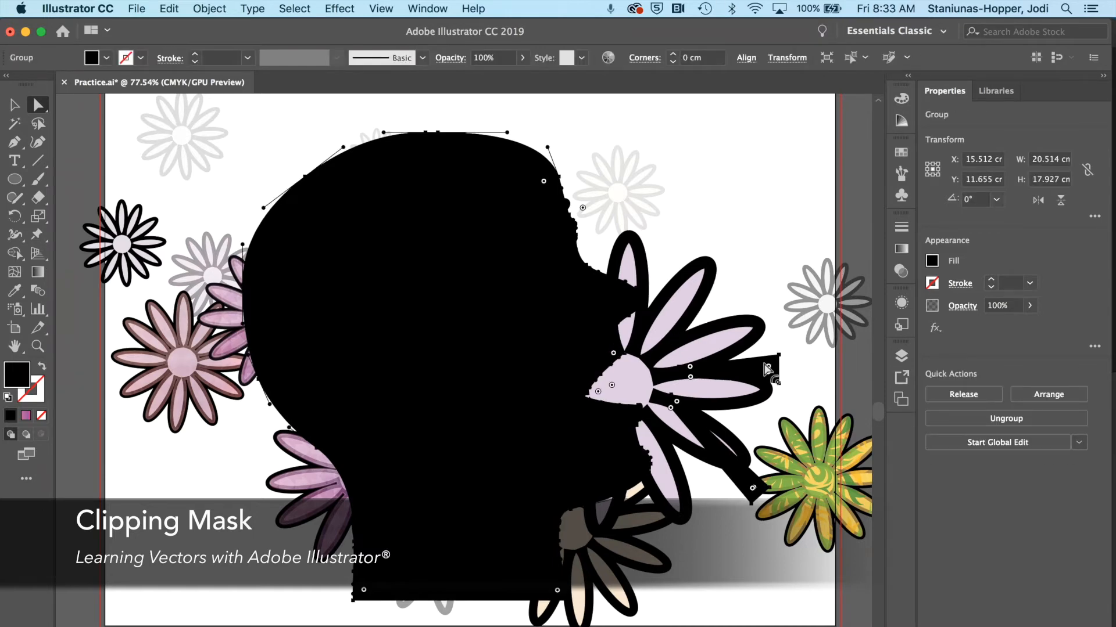
click(801, 370)
click(766, 371)
click(201, 8)
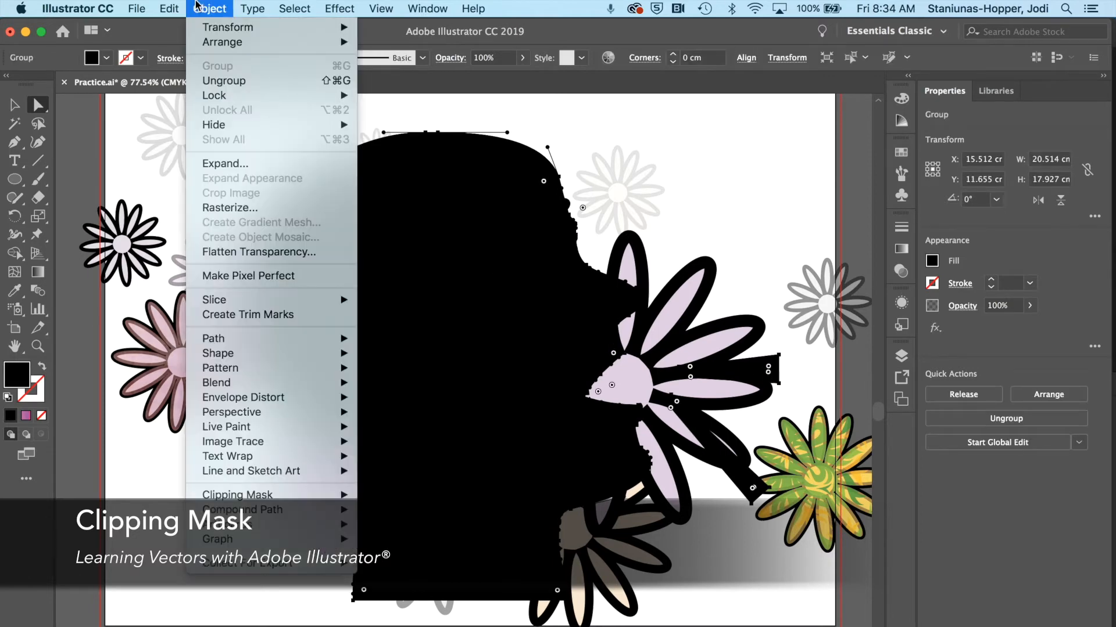
click(211, 161)
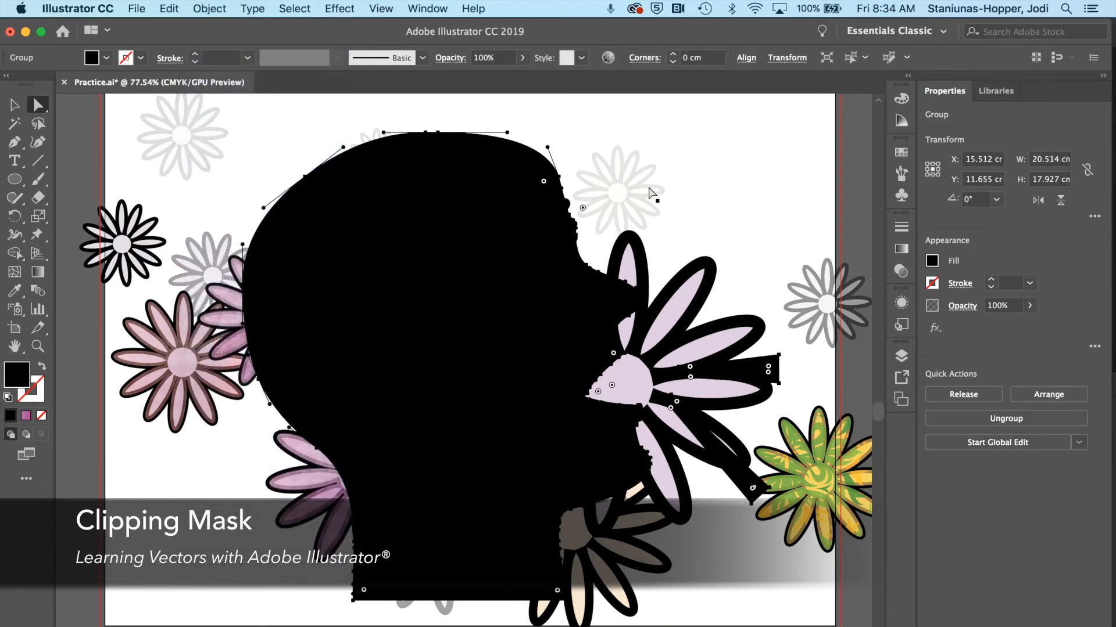
click(778, 219)
click(761, 373)
click(730, 568)
click(748, 480)
click(209, 9)
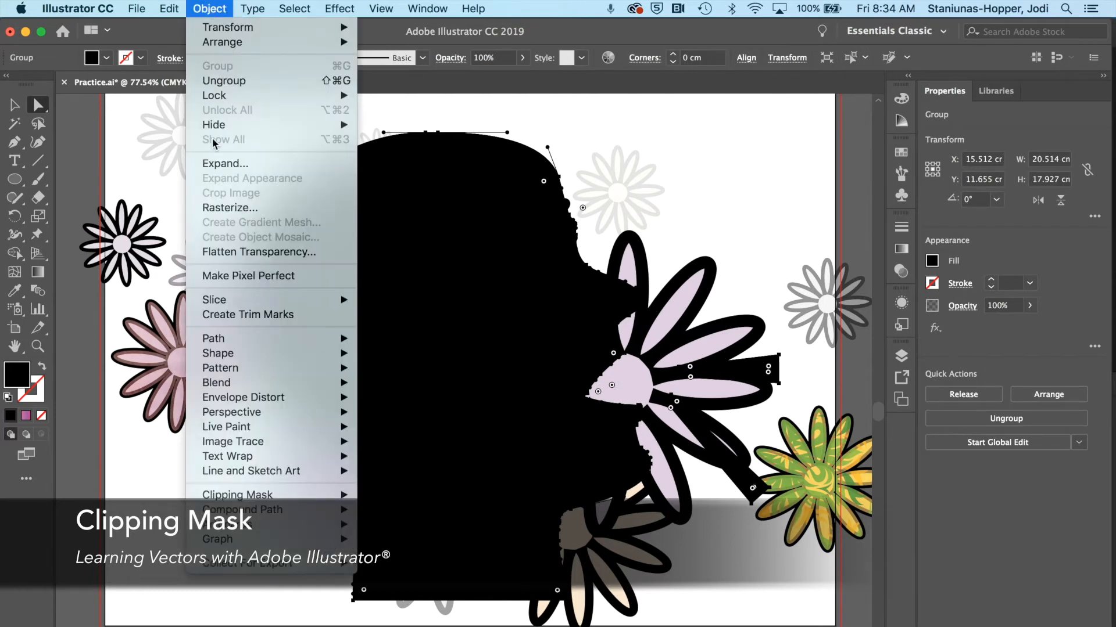
click(218, 167)
click(747, 274)
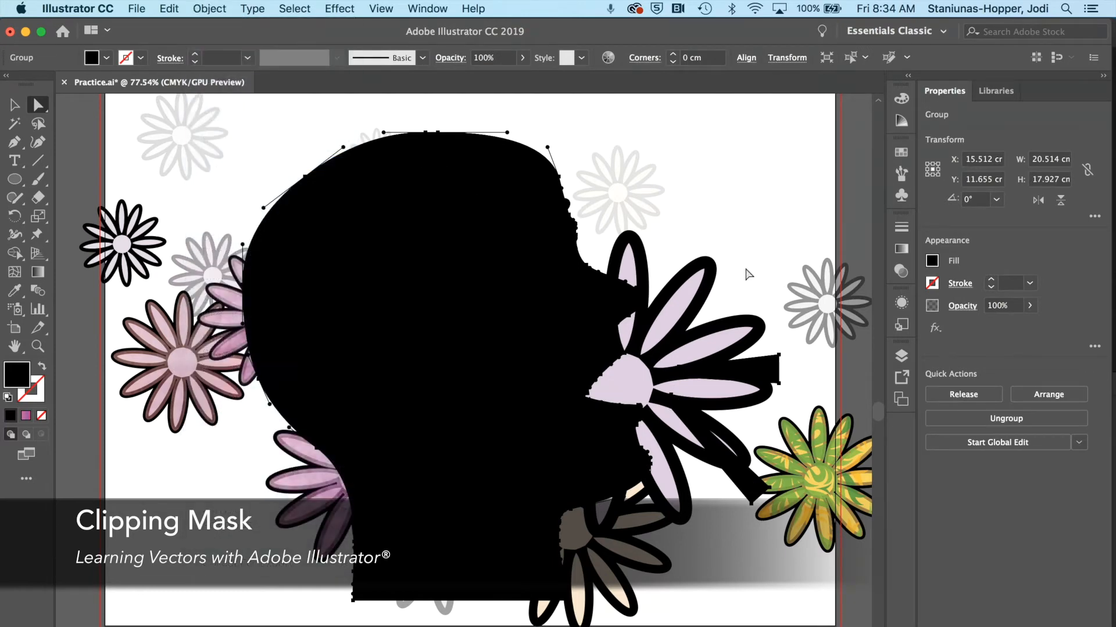
click(772, 369)
click(824, 392)
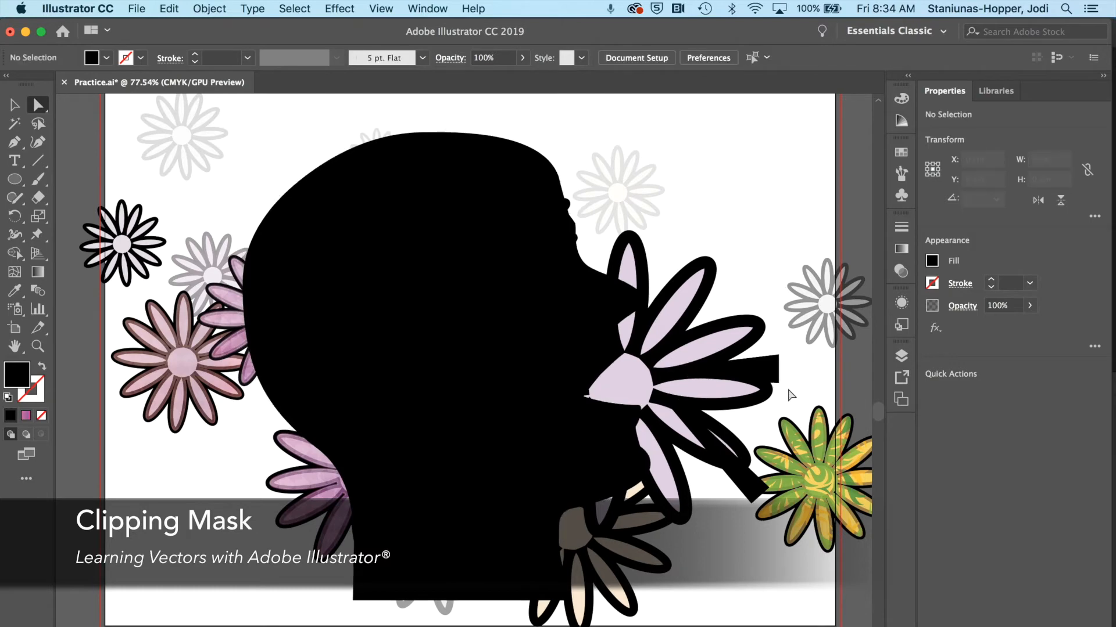
Delete the middle and lower speech rays from the head silhouette group.
click(779, 383)
key(Delete)
click(779, 385)
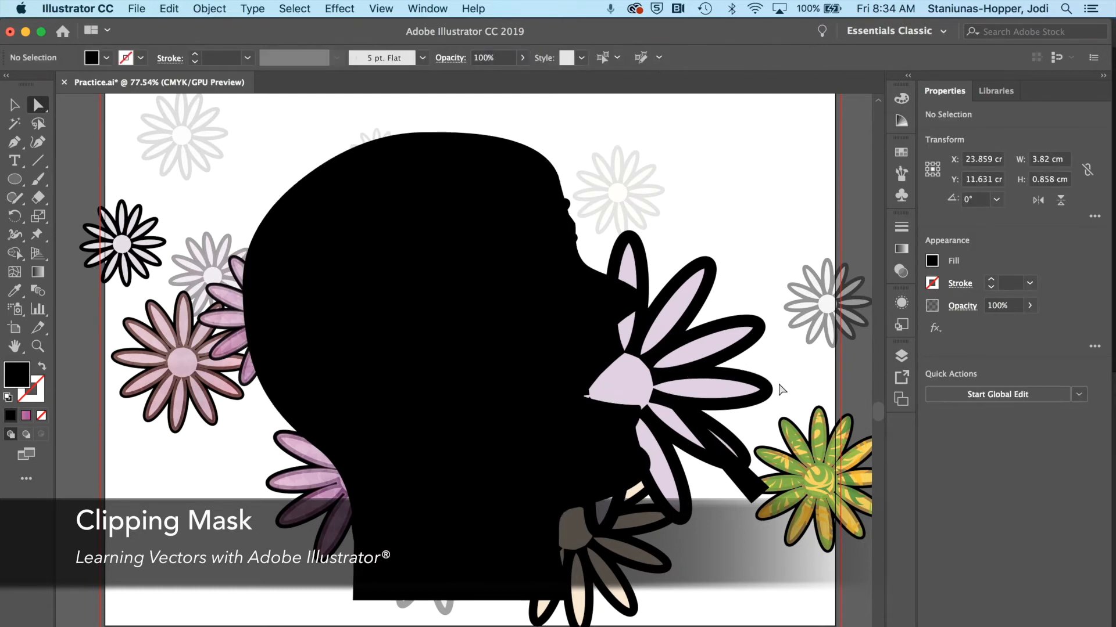
click(751, 506)
key(Delete)
click(751, 507)
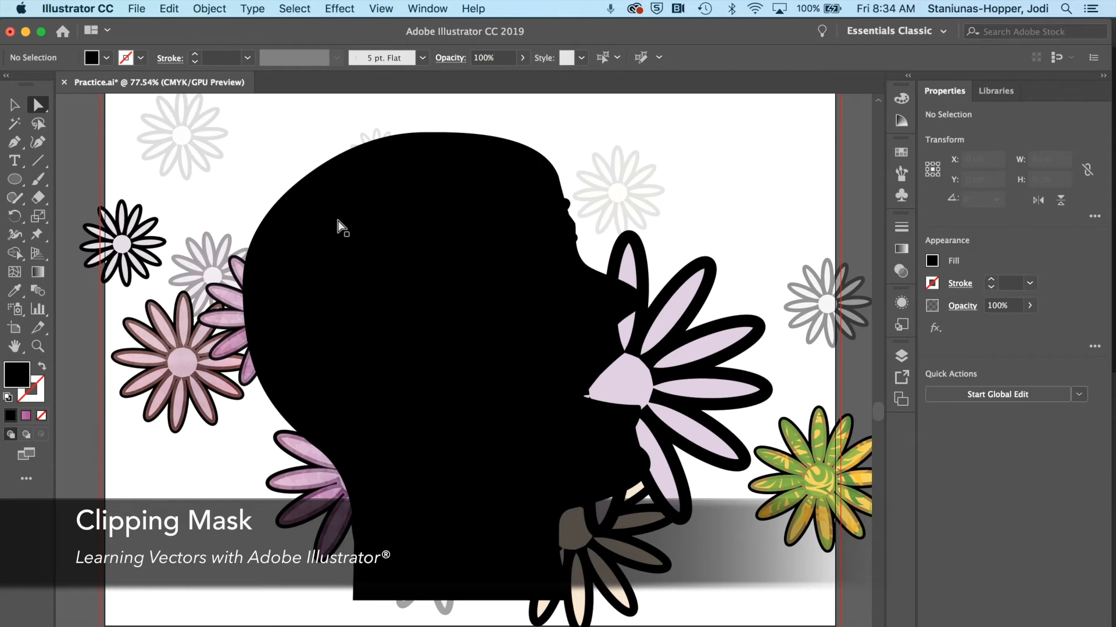
Select the whole head silhouette and swap its fill and stroke, giving it no fill and a black outline.
click(15, 106)
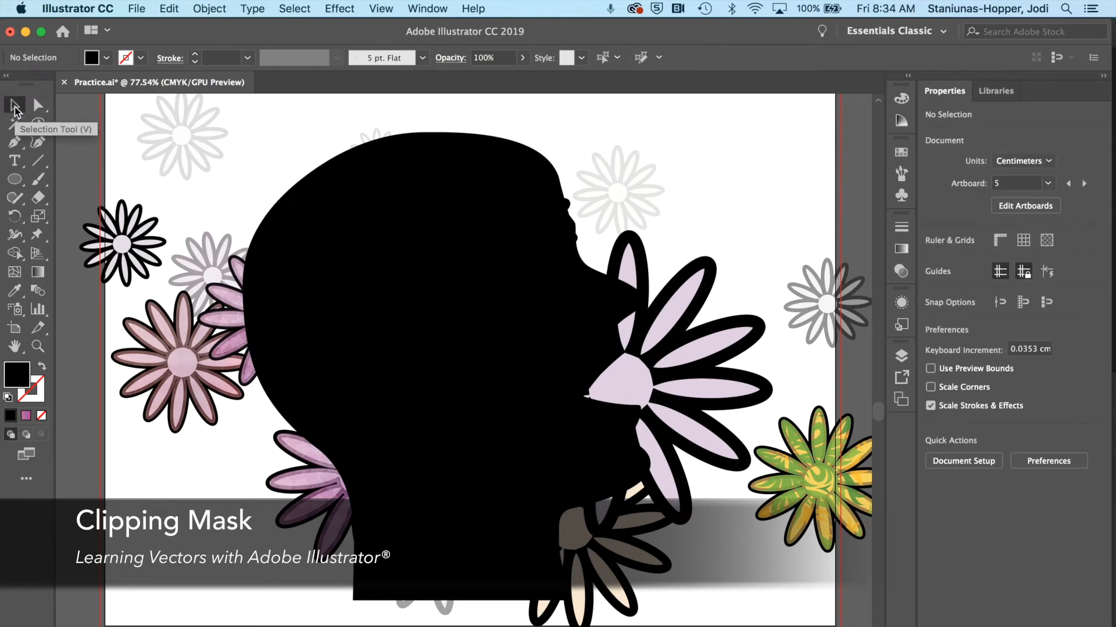
click(361, 257)
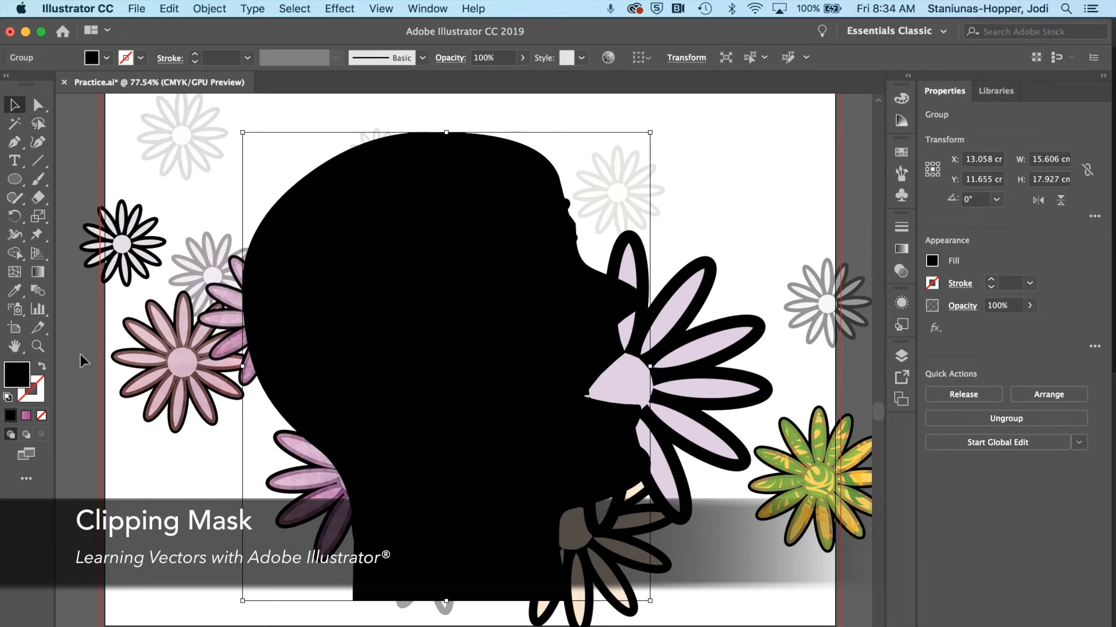
click(43, 368)
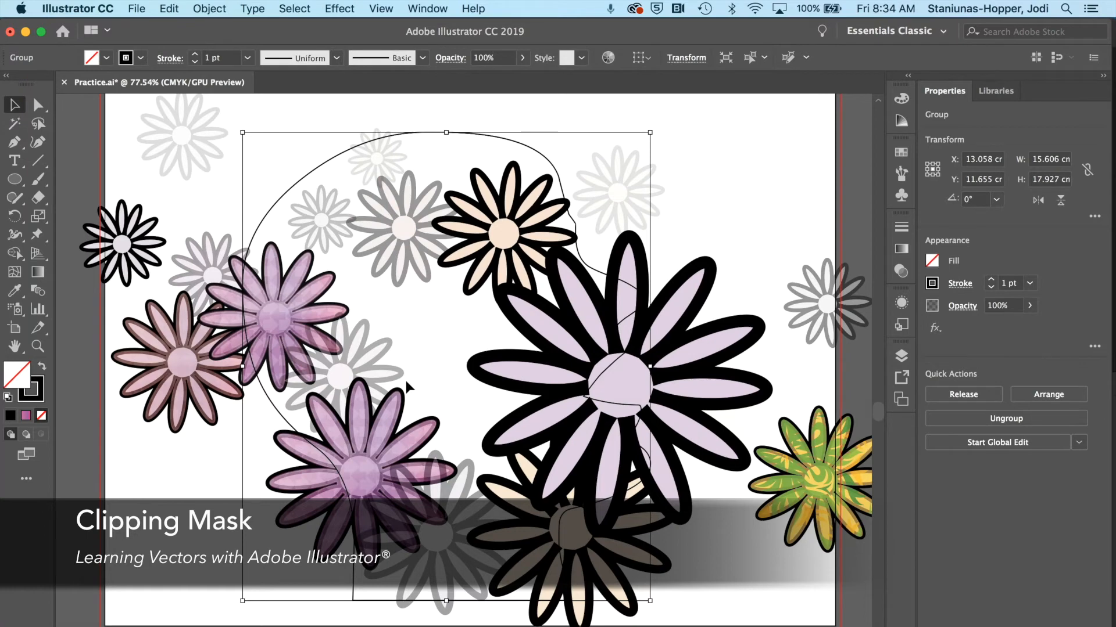
Nudge the head outline about 0.5 cm right and 0.07 cm down over the flower artwork.
key(Right)
key(Right)
key(Right)
key(Right)
key(Right)
key(Right)
key(Right)
key(Right)
key(Right)
key(Right)
key(Right)
key(Right)
key(Down)
key(Down)
key(Down)
key(Down)
key(Down)
key(Down)
key(Down)
key(Down)
key(Down)
key(Down)
key(Down)
key(Down)
key(Down)
key(Right)
key(Right)
key(Right)
key(Up)
key(Up)
key(Up)
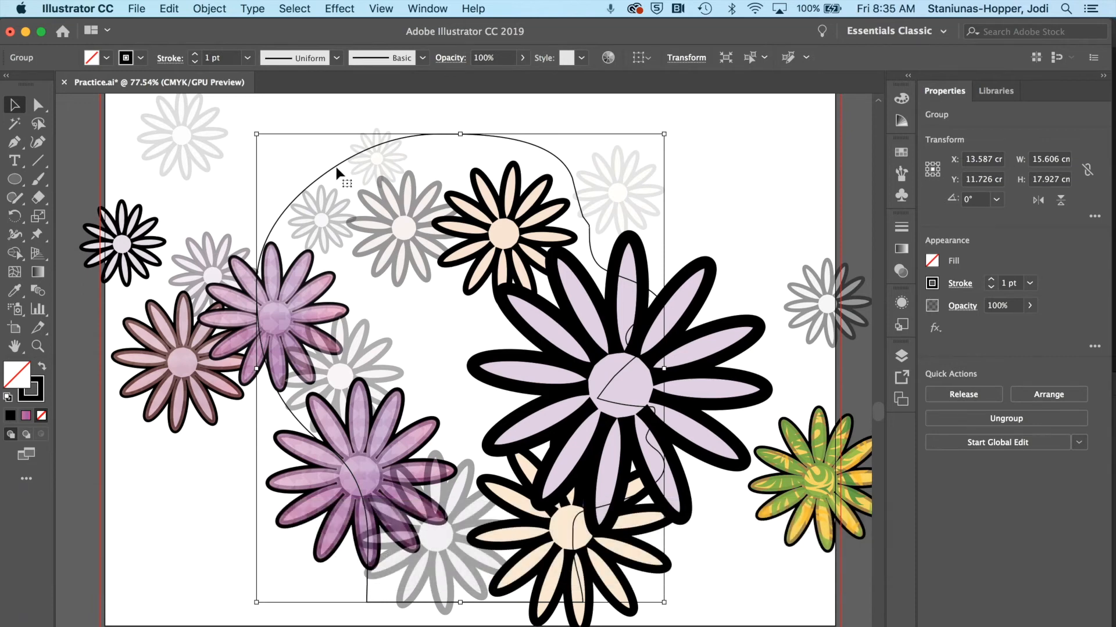
Select the head outline together with the flowers overlapping it and make a clipping mask from them.
click(242, 123)
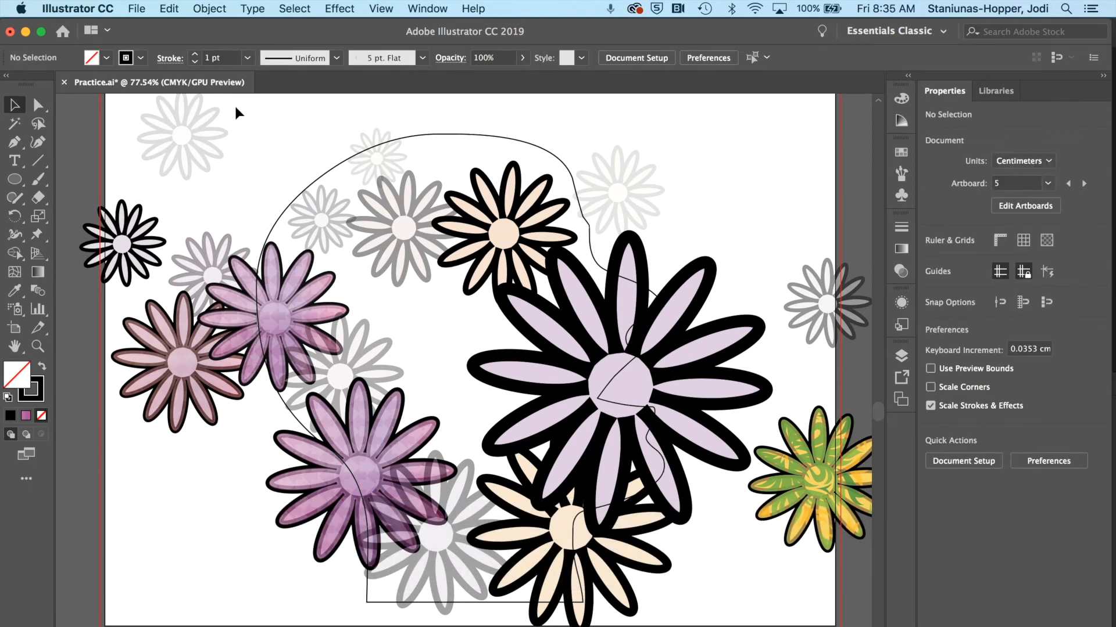
drag(235, 107, 751, 617)
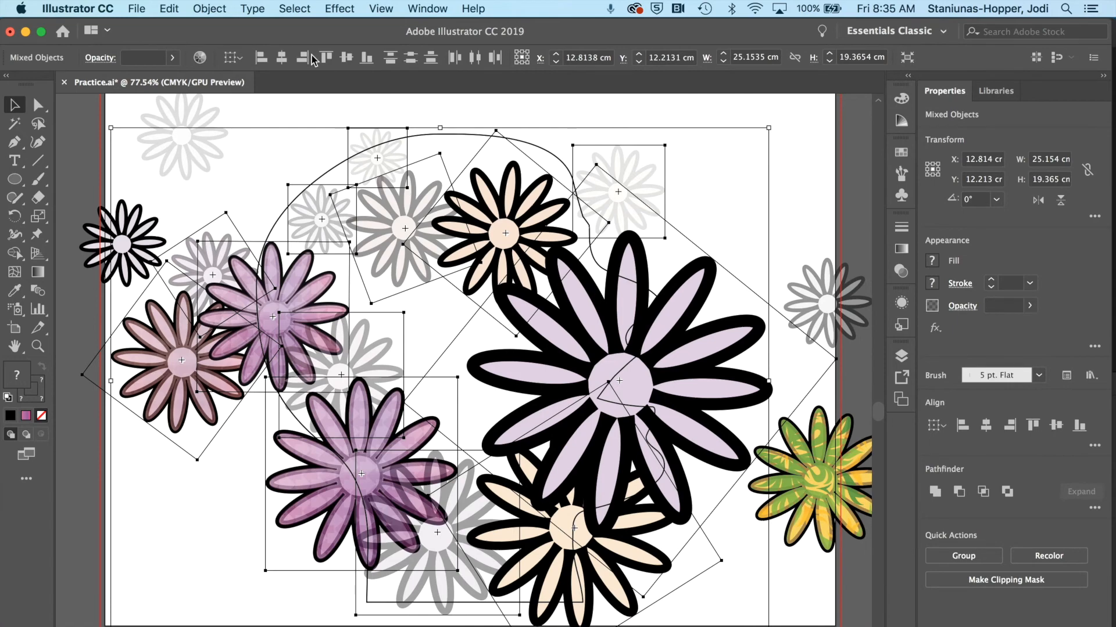
click(222, 9)
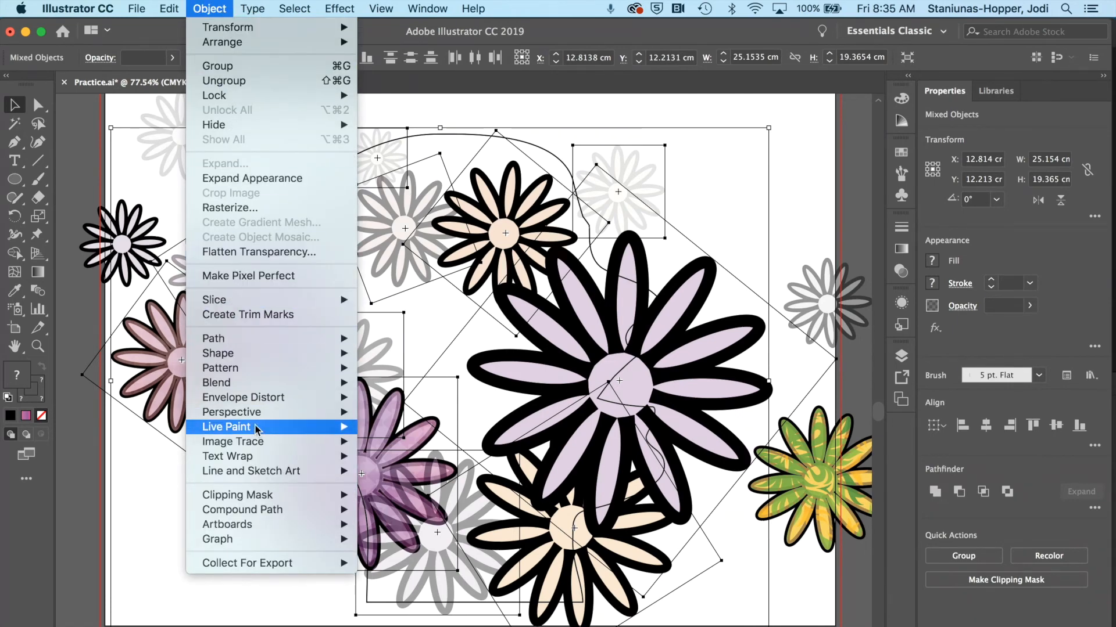
mouse_move(260, 497)
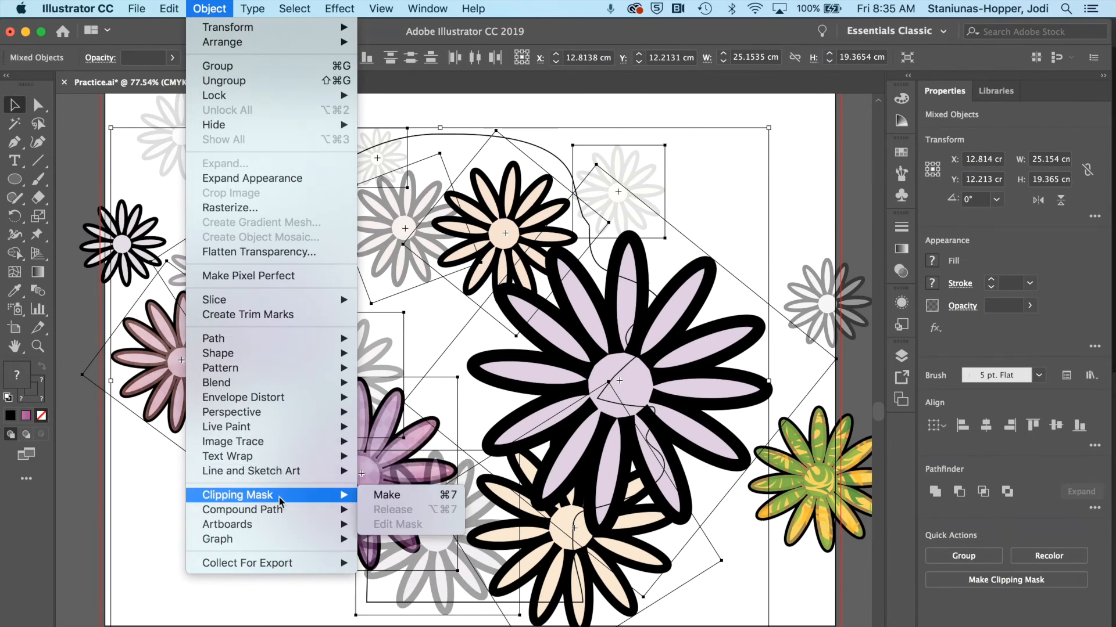
click(380, 498)
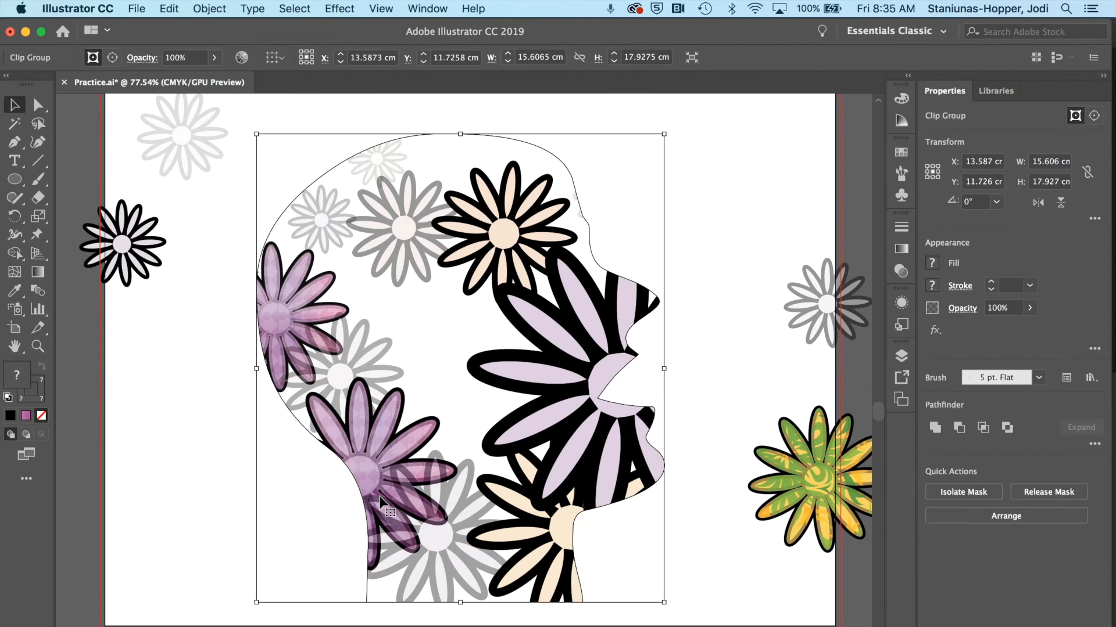
click(714, 415)
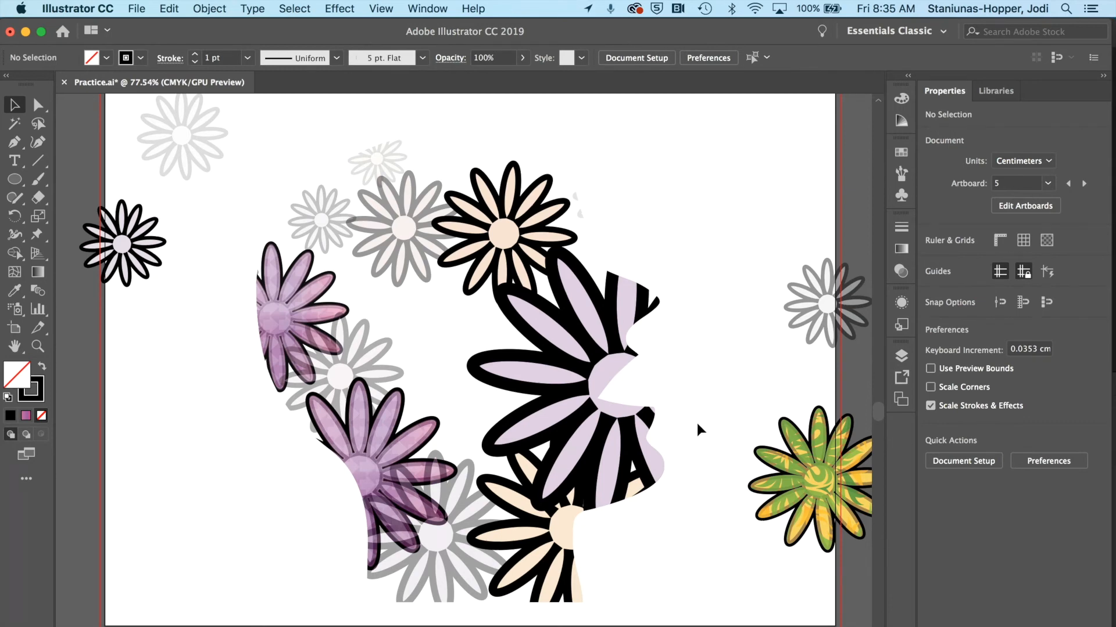
click(594, 361)
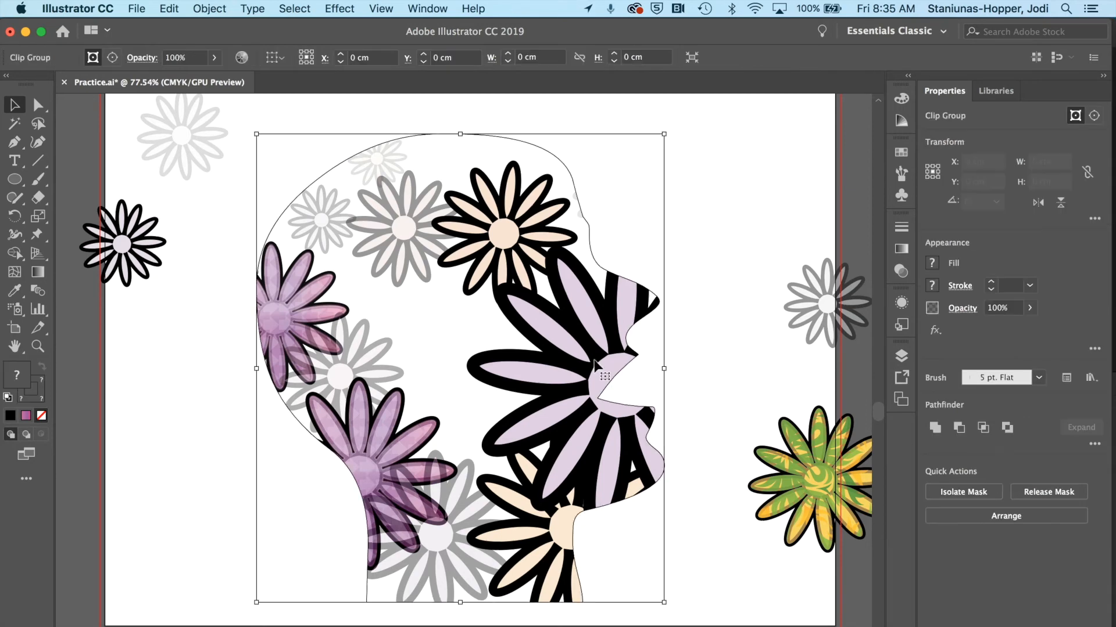
click(728, 355)
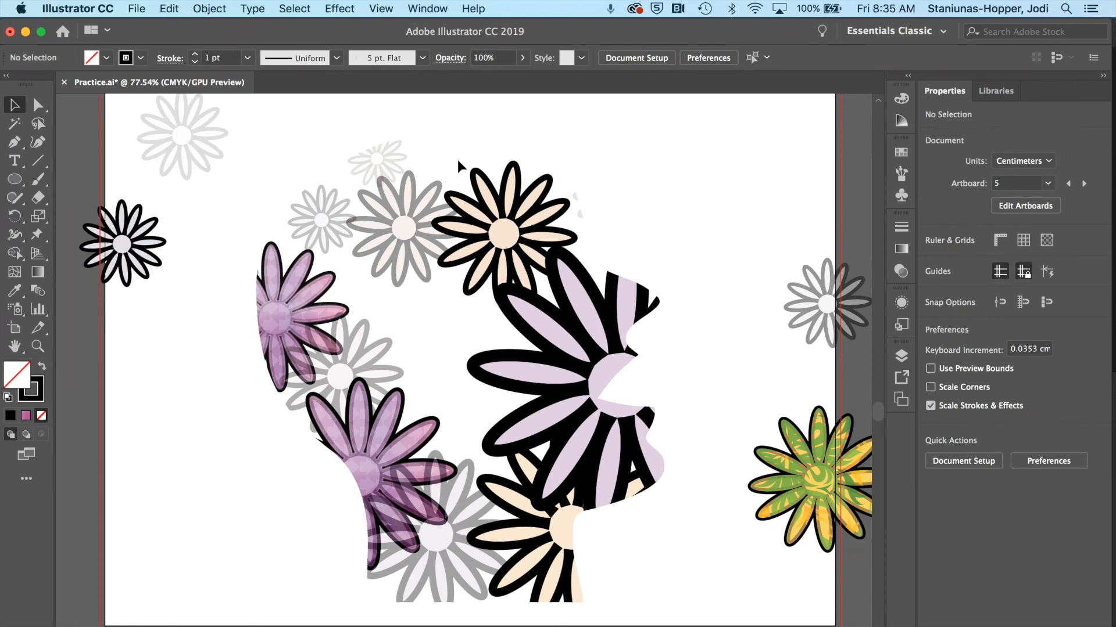
Direct-select the cream flower at the top of the clipped head and move it about 1.7 cm up inside the mask.
click(471, 243)
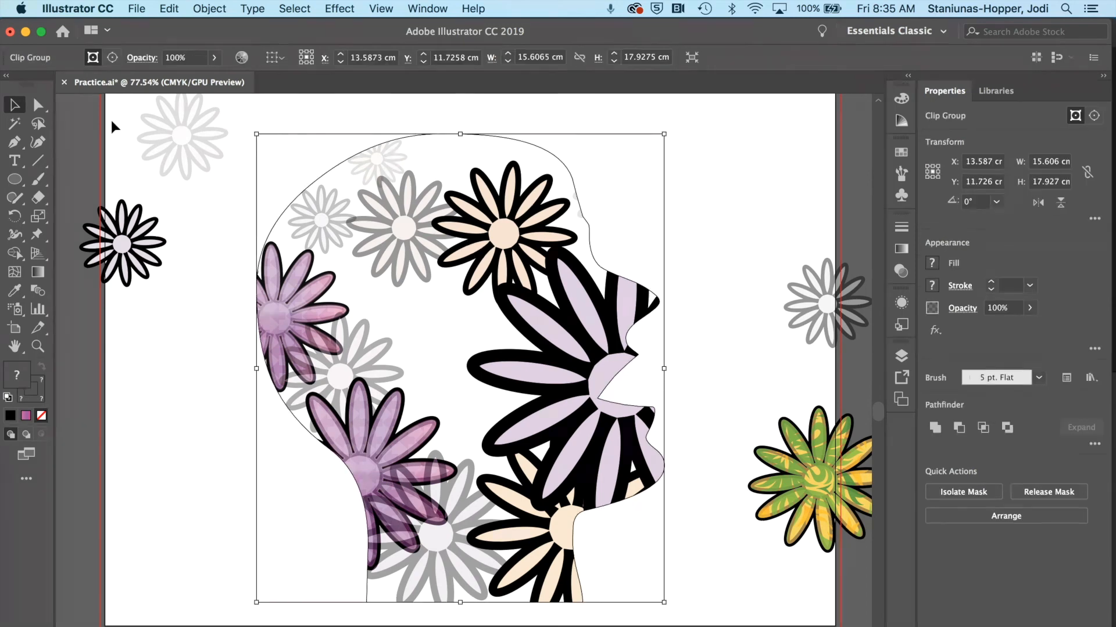
click(39, 105)
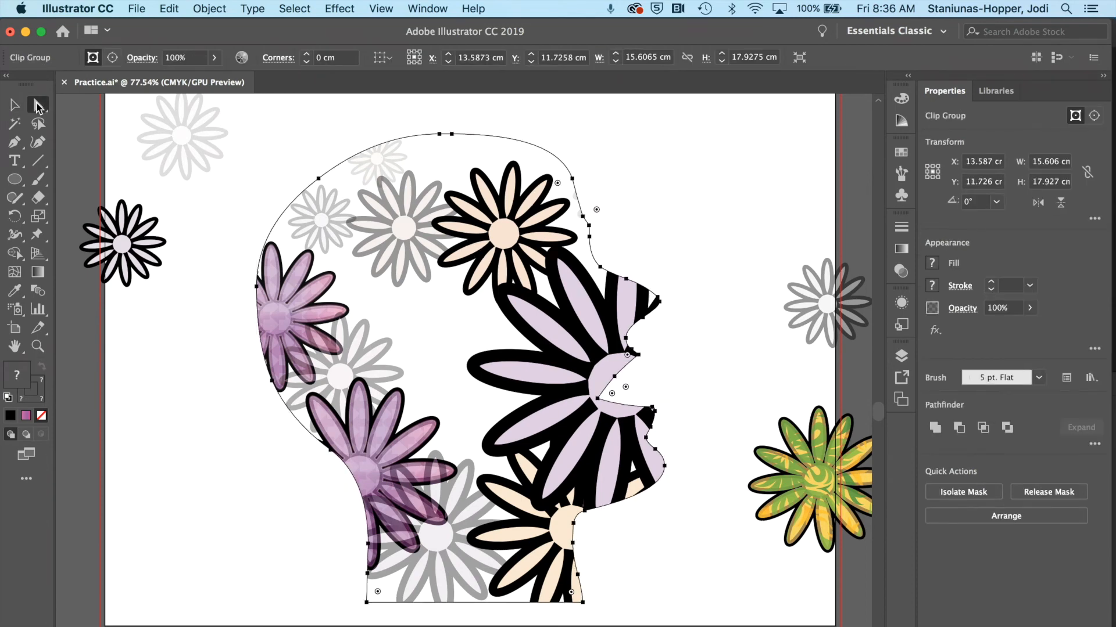
click(517, 231)
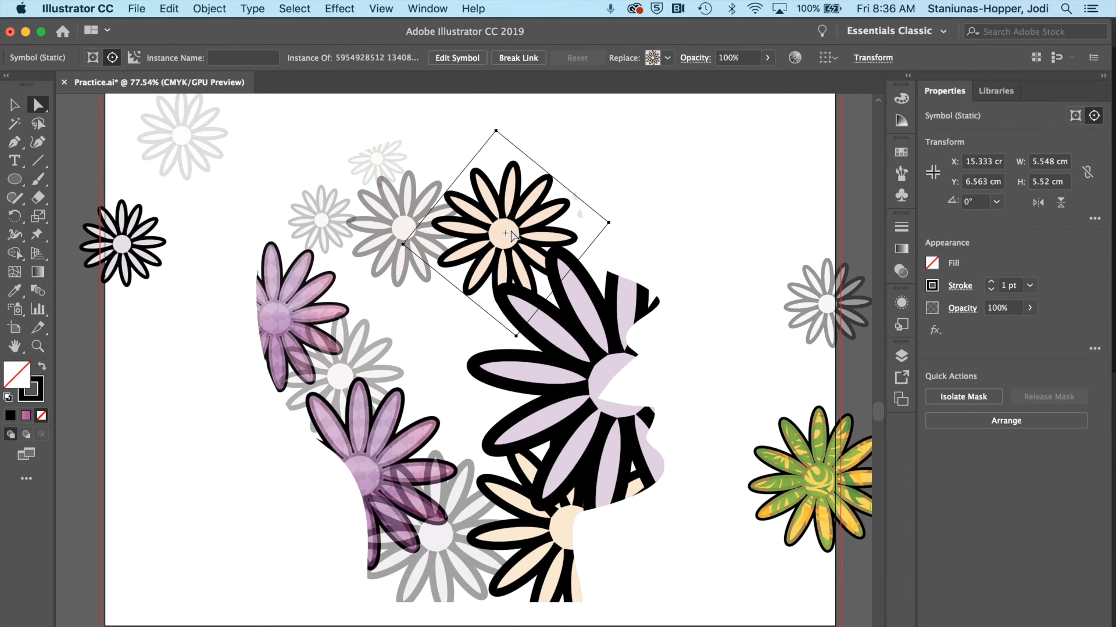
drag(519, 233, 504, 193)
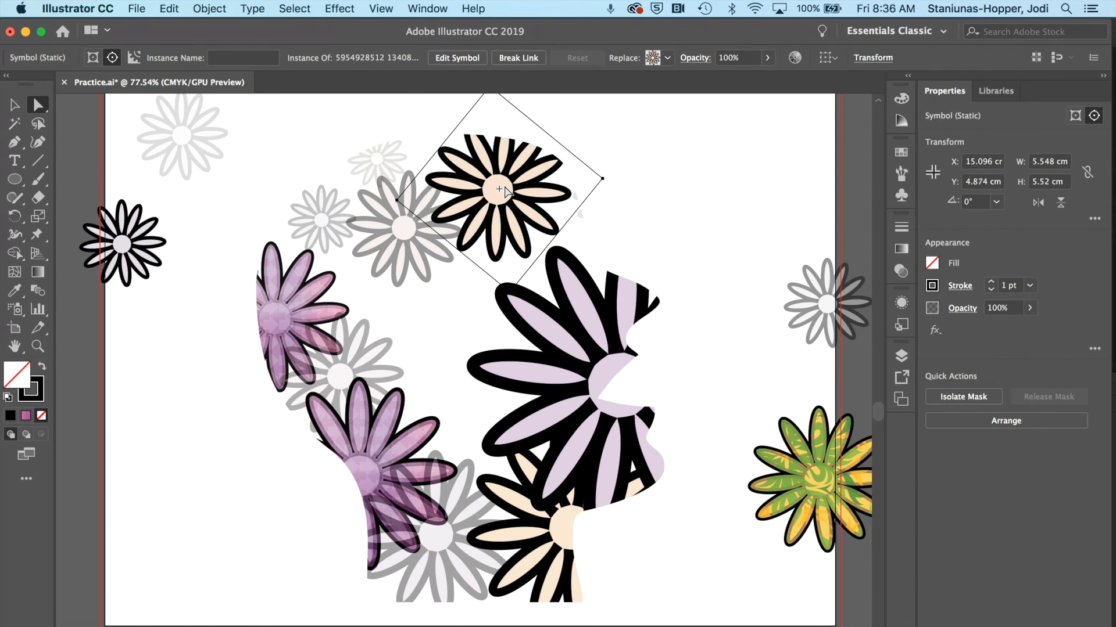
Move the faint flower at the clipped head's forehead further inside the mask, to about X 18.6 cm and Y 5.3 cm, and deselect it.
click(579, 222)
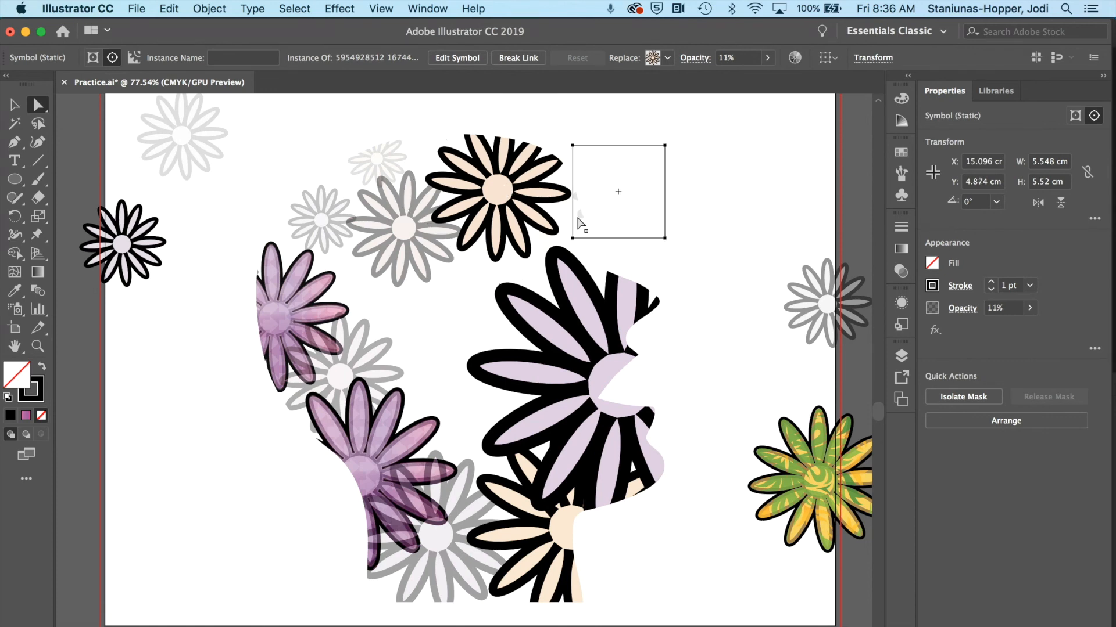
drag(578, 219, 553, 227)
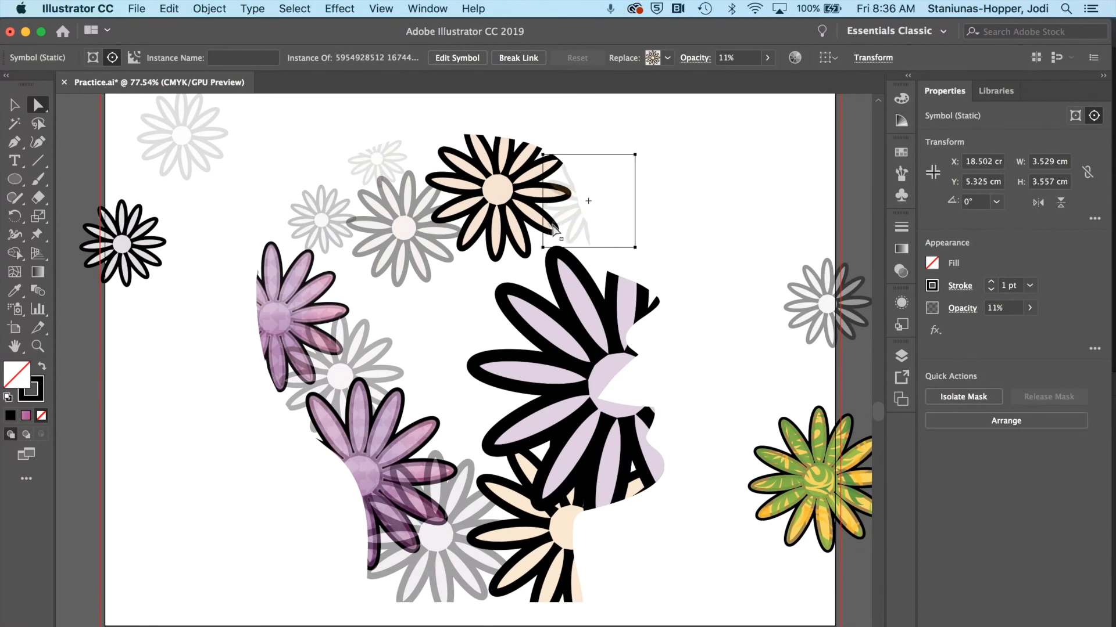
drag(560, 224, 563, 222)
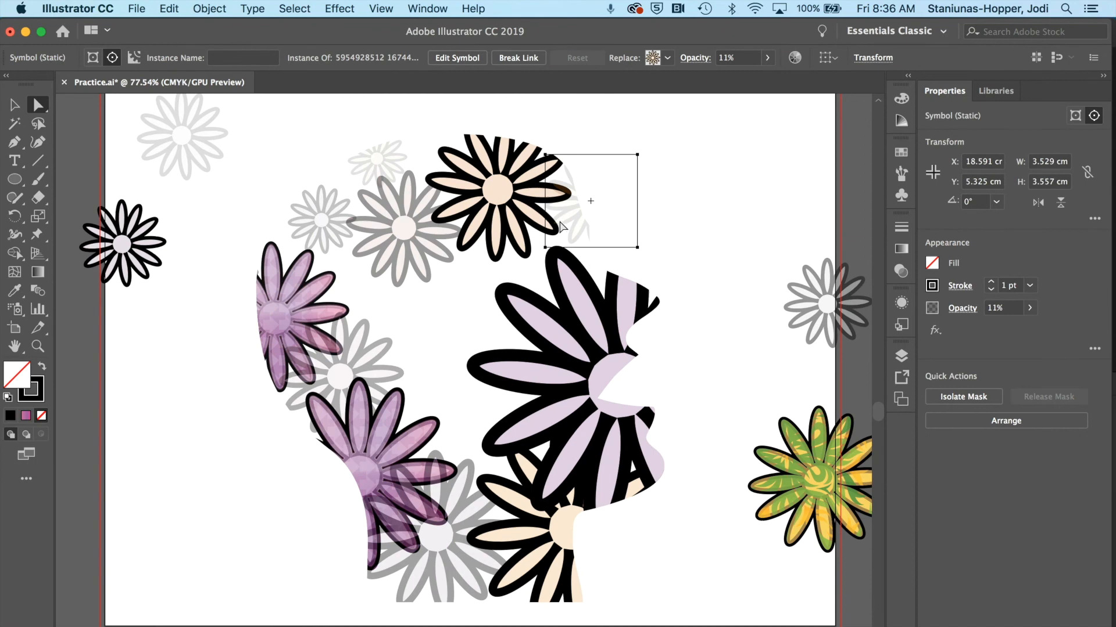
click(172, 430)
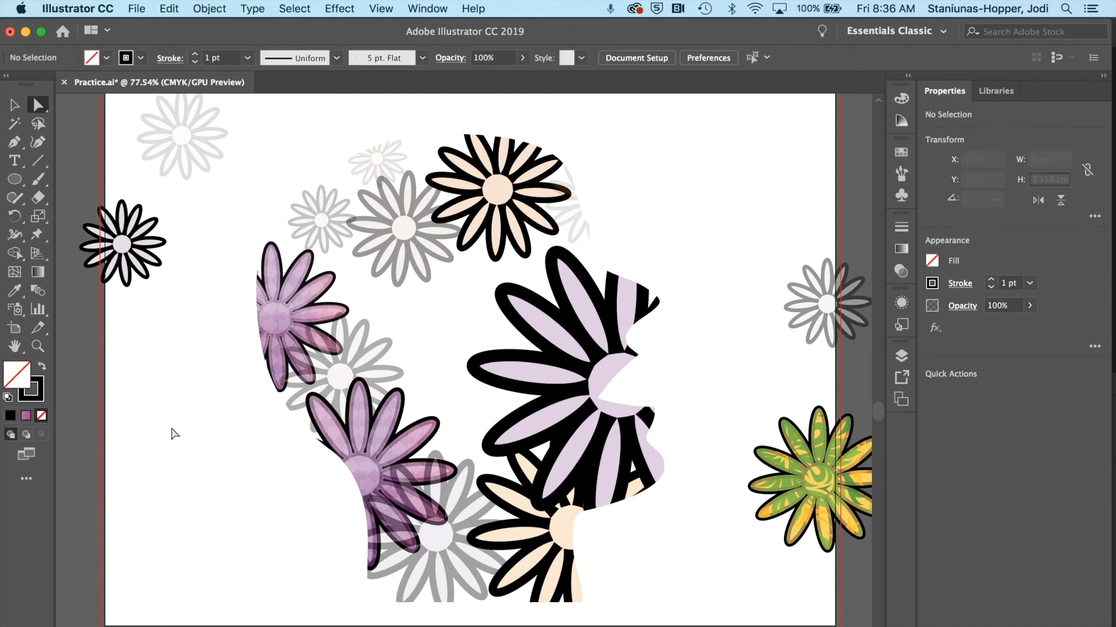